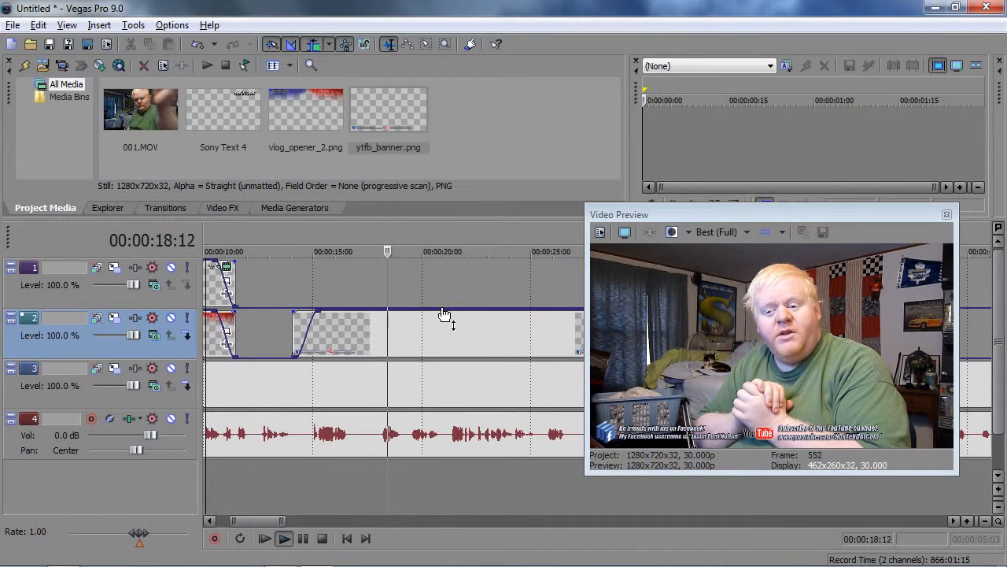
Make the ytfb_banner.png event on track 2 partly transparent, extend its end to about 00:01:15 and stop playback.
drag(440, 318, 442, 341)
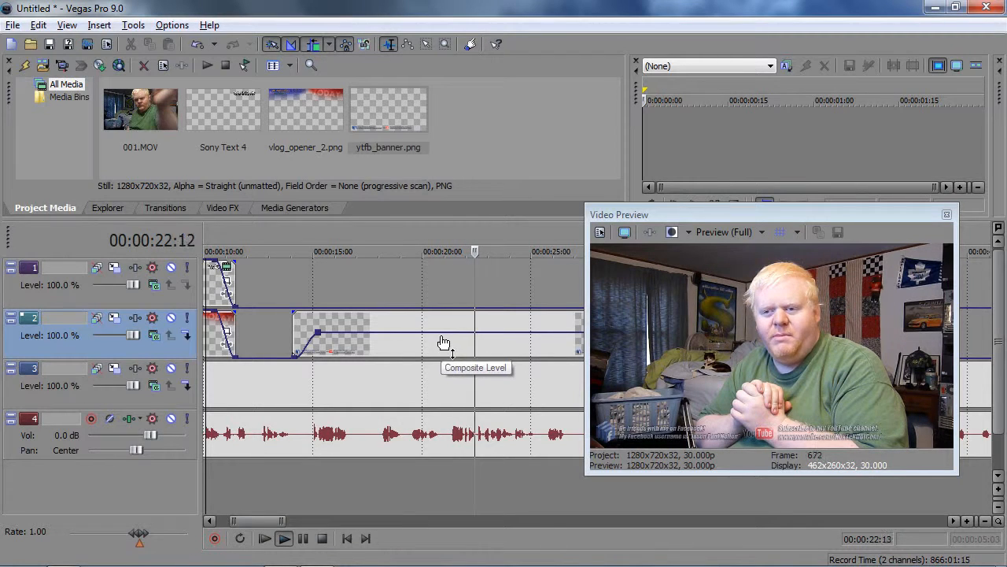
drag(446, 340, 449, 330)
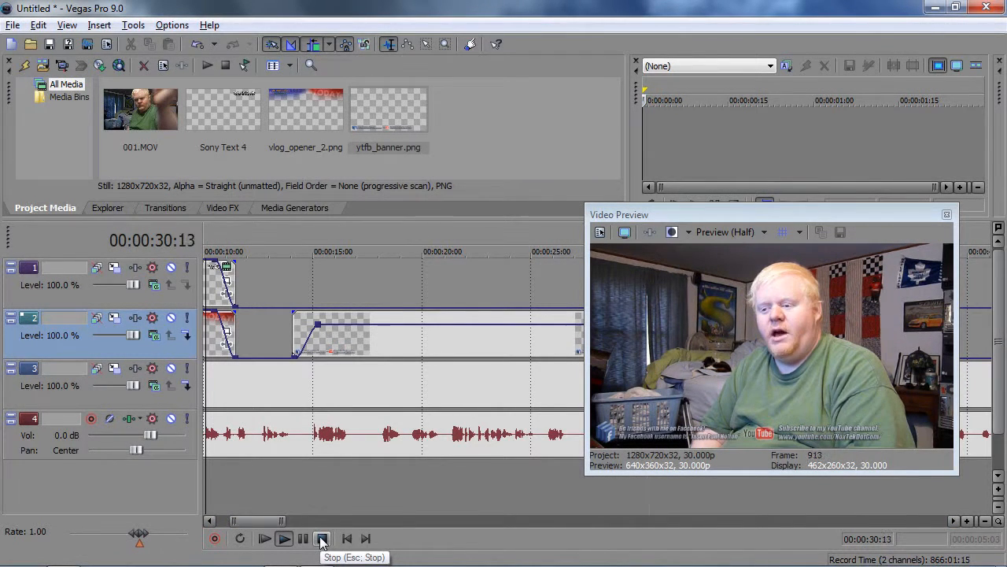
drag(281, 521, 303, 521)
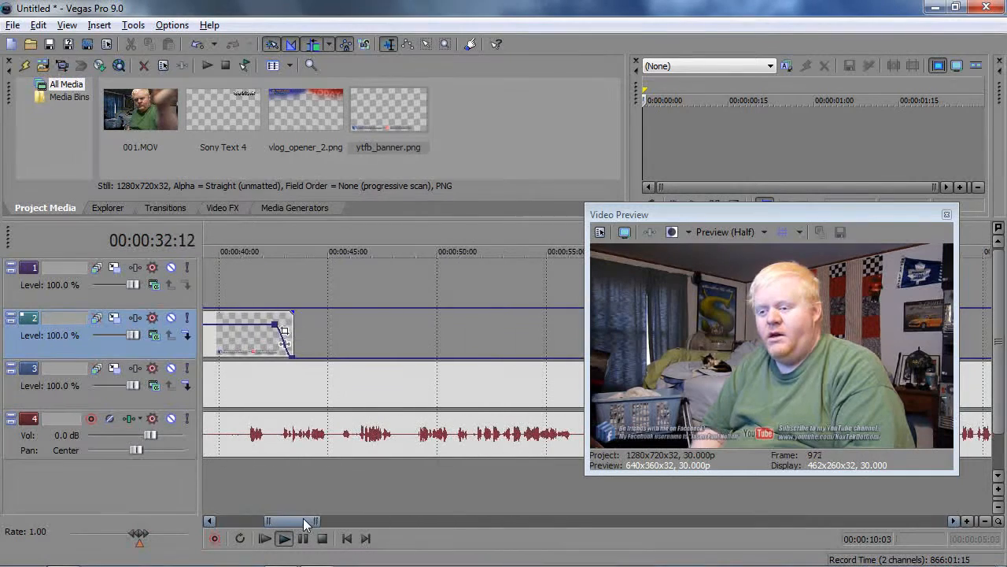
drag(291, 335, 582, 338)
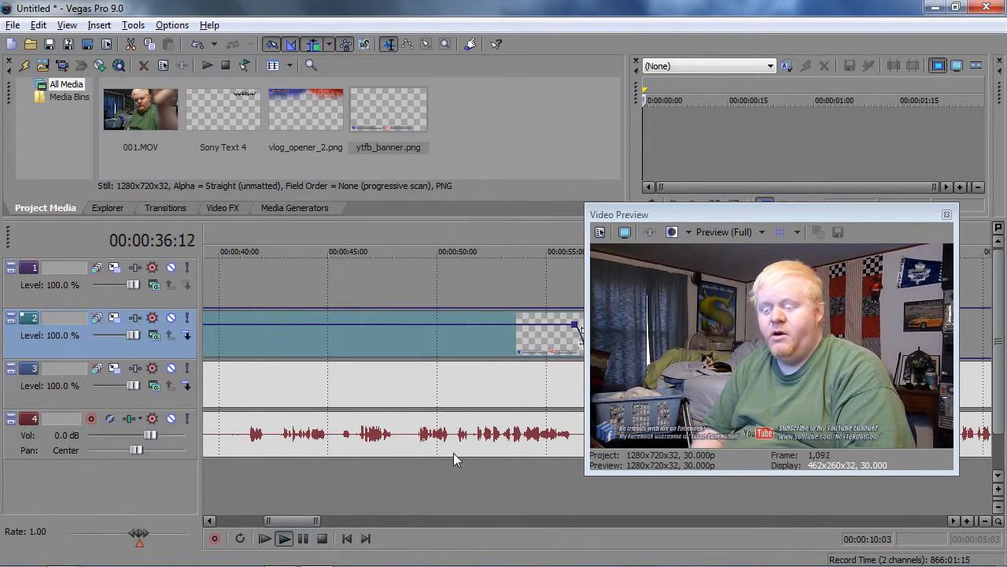
drag(288, 519, 310, 519)
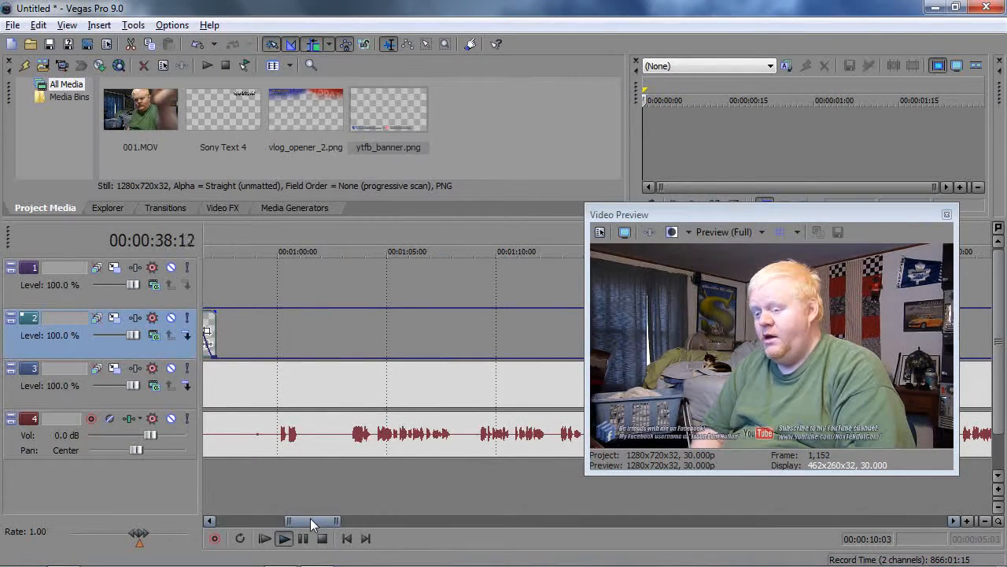
scroll(310, 439, down, 6)
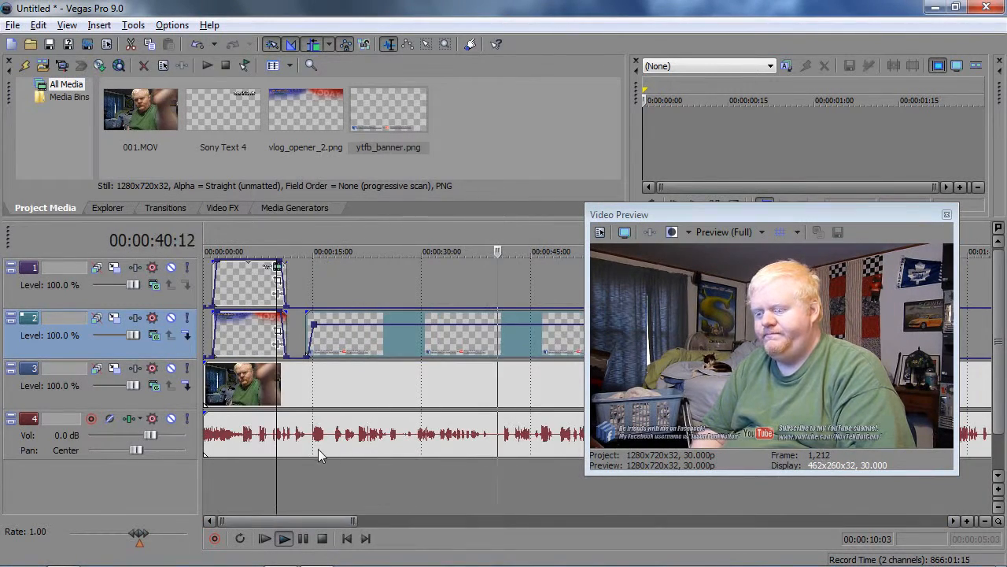
drag(312, 523, 346, 521)
drag(405, 337, 534, 339)
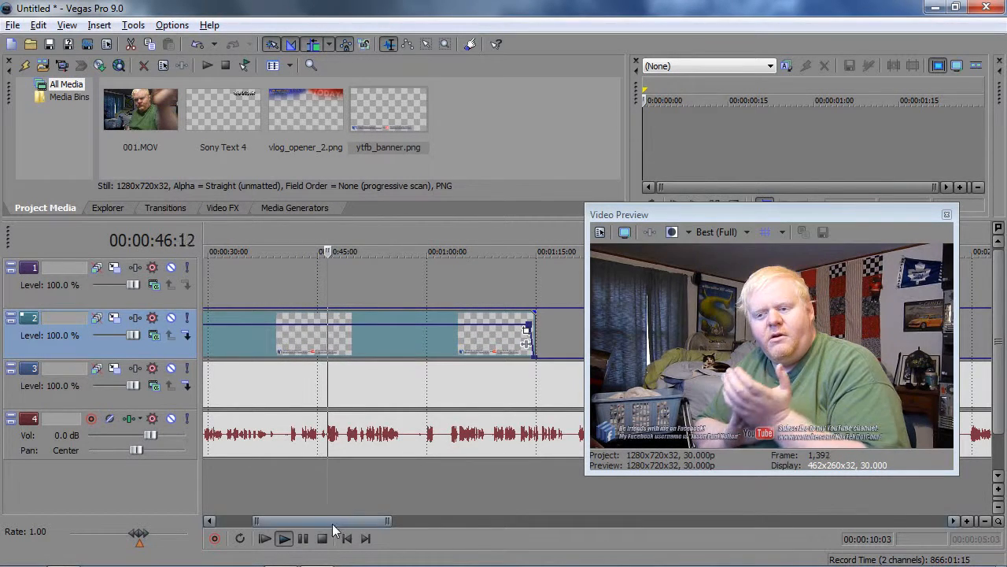
click(321, 543)
Copy the banner event on track 2, and extend the original's end to about 00:01:50.
scroll(307, 507, down, 5)
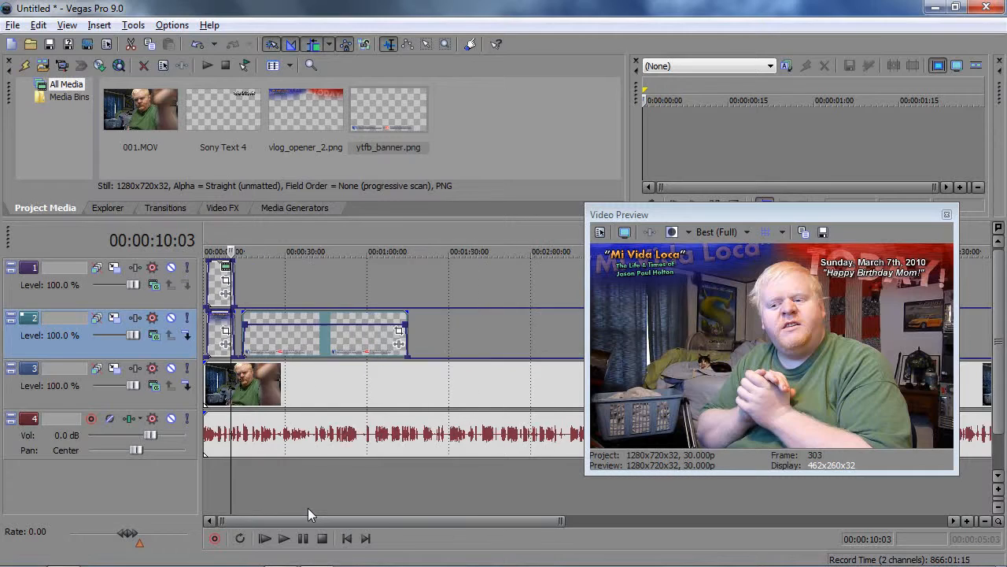
scroll(307, 507, down, 1)
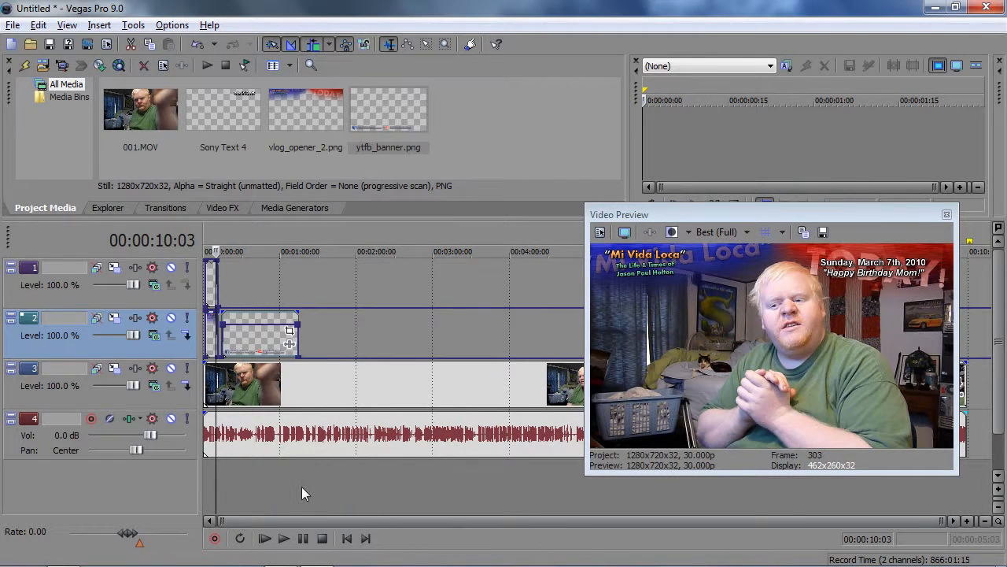
click(253, 343)
right_click(255, 340)
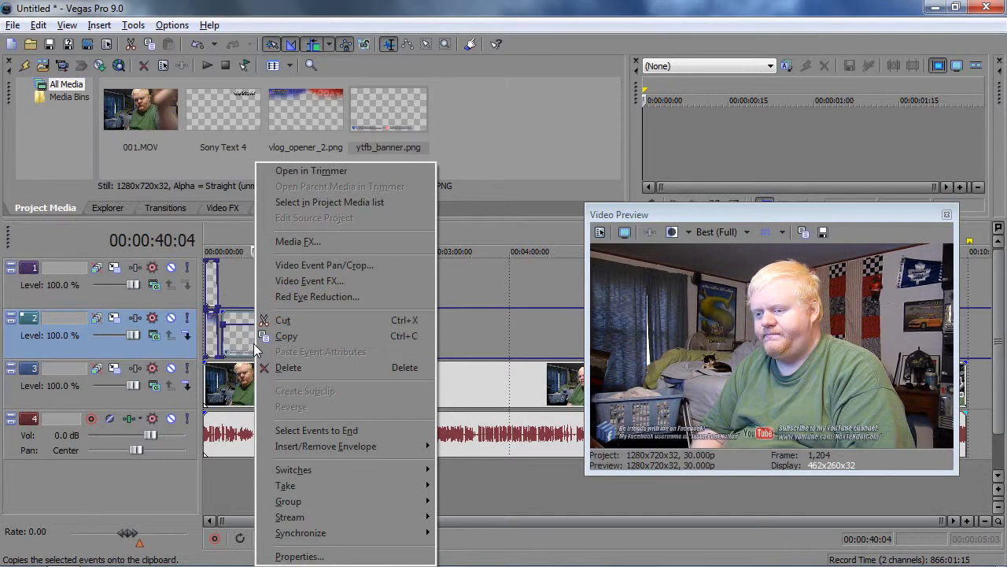
click(270, 337)
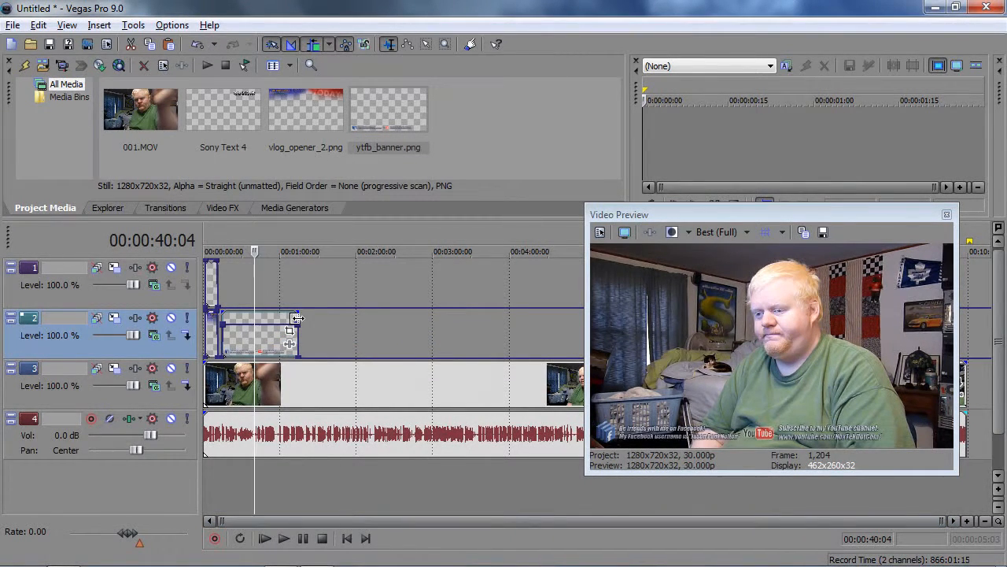
drag(298, 337, 342, 337)
Paste the copied banner on track 2 at about 00:07:01, and move it to start at about 00:08:41.
drag(395, 519, 765, 507)
click(321, 337)
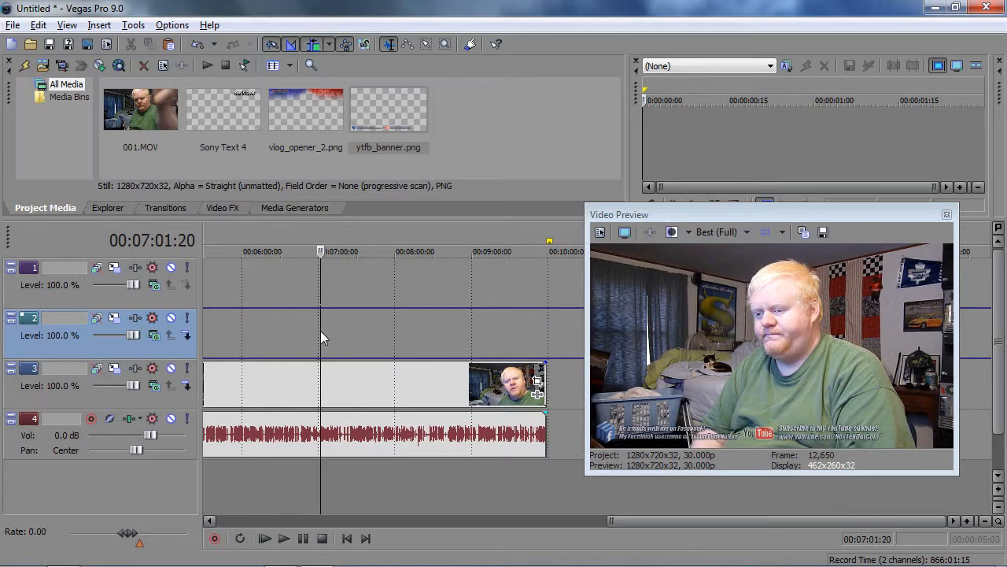
right_click(321, 334)
click(353, 342)
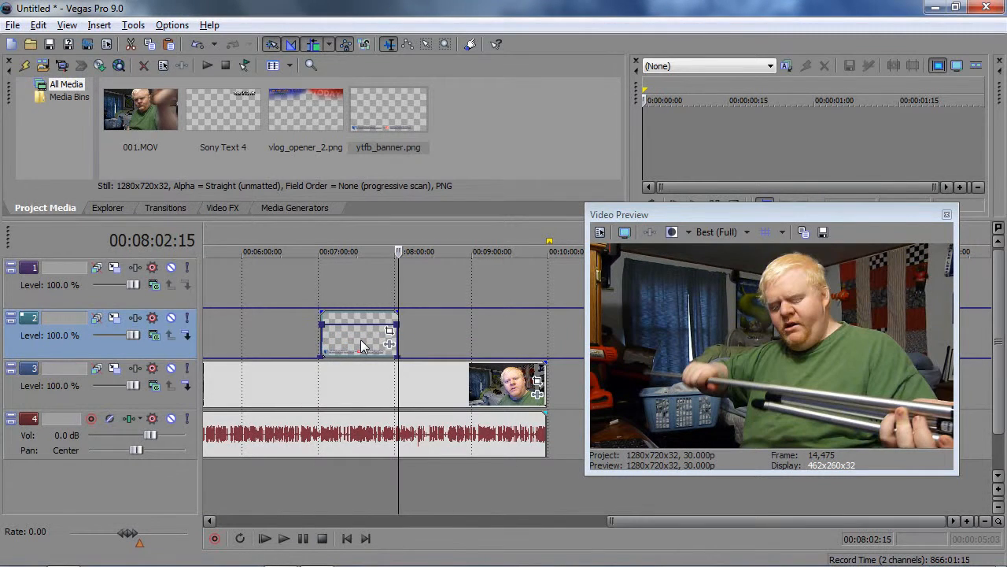
drag(352, 340, 477, 340)
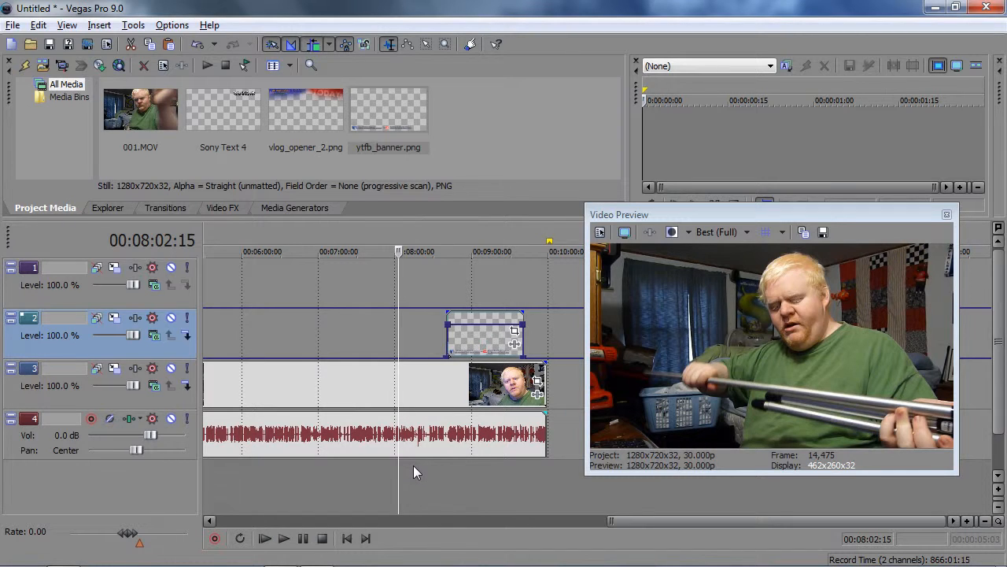
Preview the pasted banner's fade-in from about 00:08:32 and its fade-out from about 00:09:35.
click(443, 493)
click(435, 483)
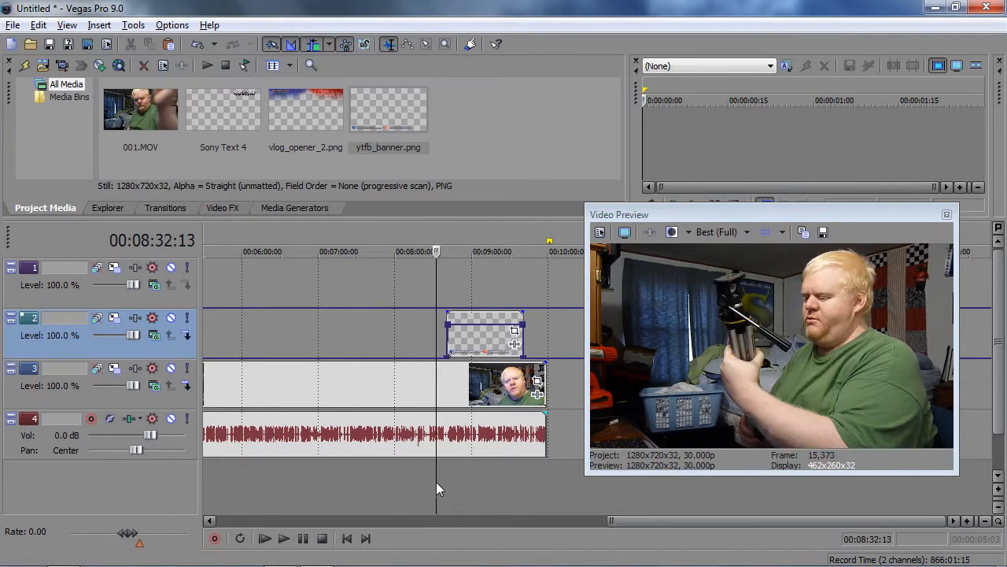
click(283, 541)
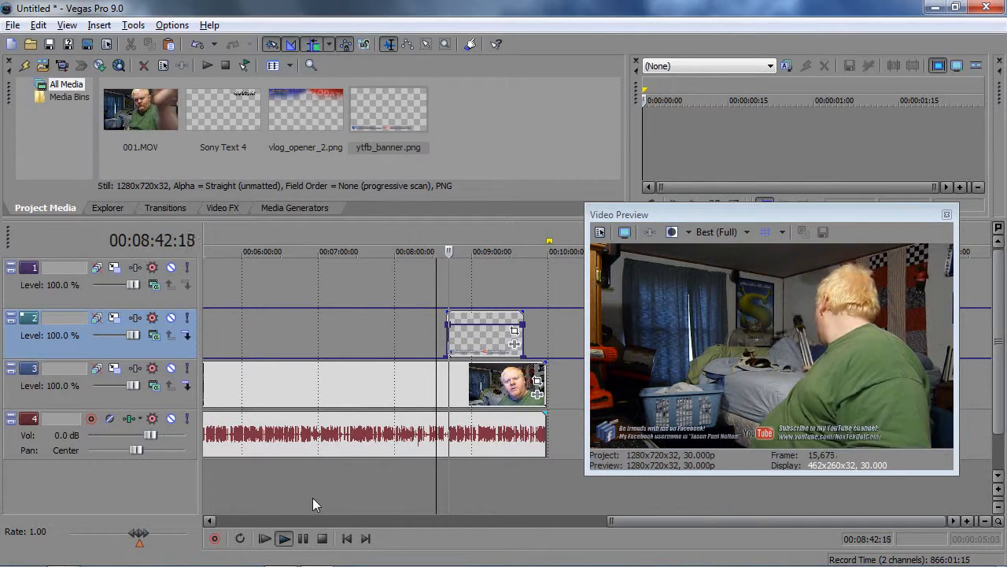
click(516, 480)
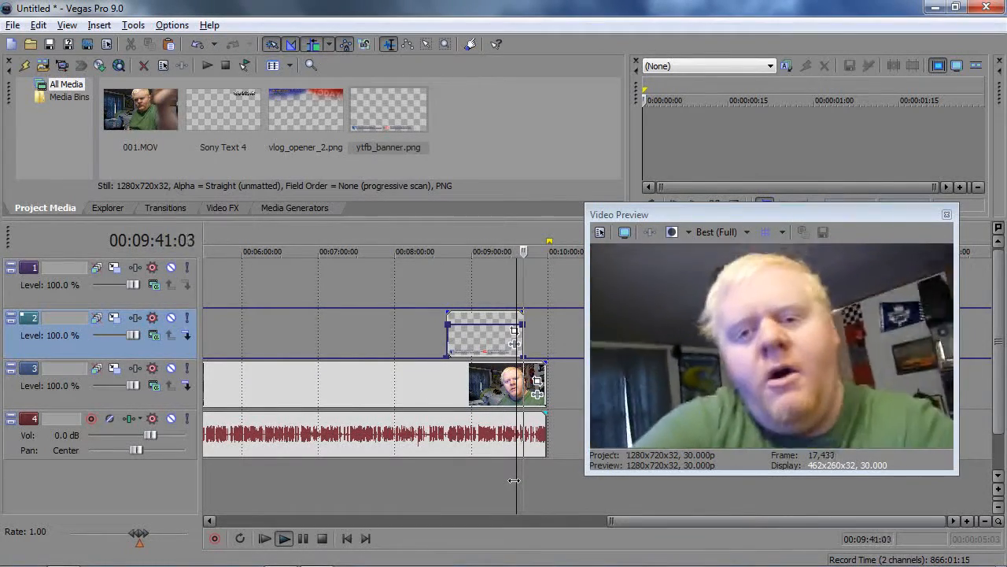
click(322, 538)
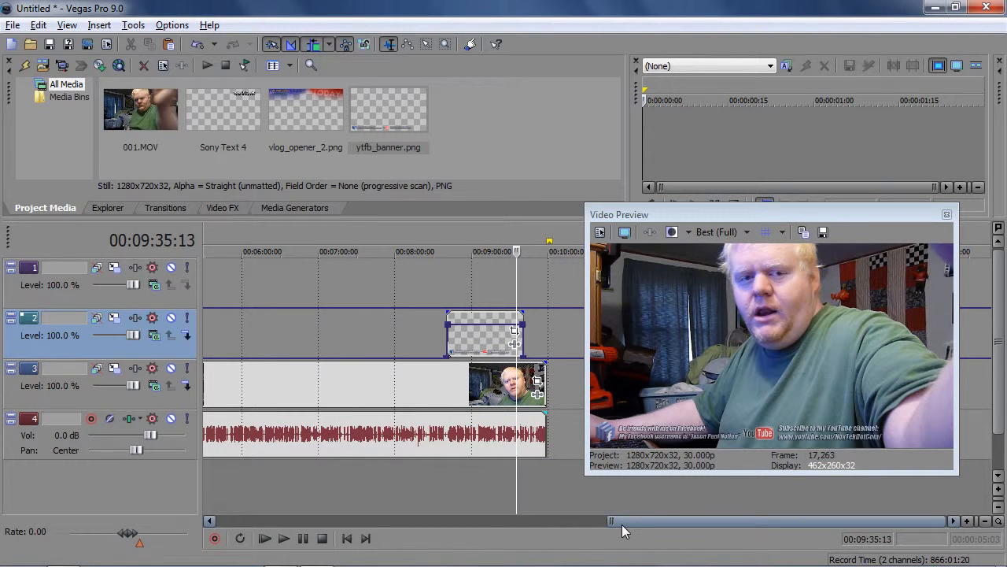
drag(622, 524, 174, 521)
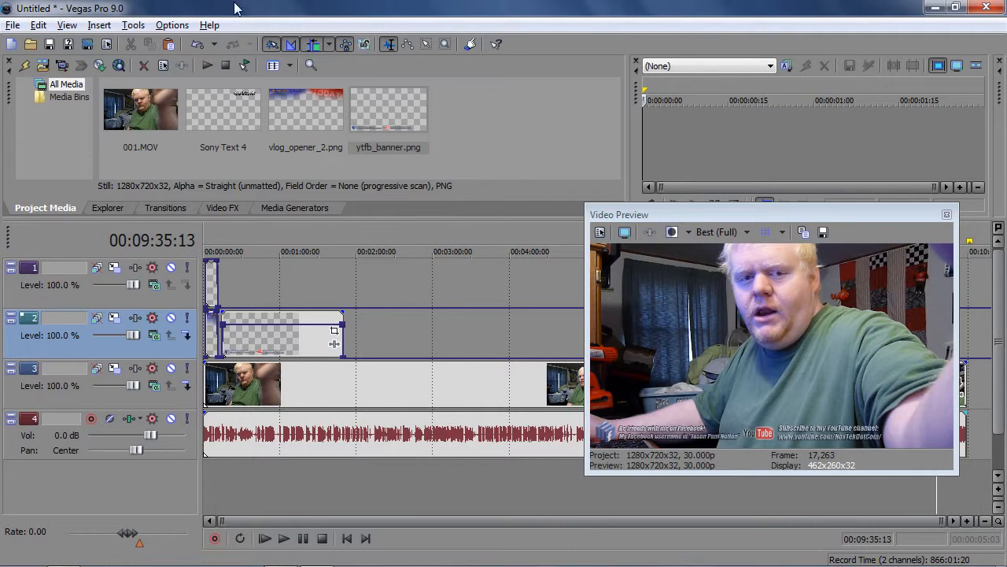
Save the project in My Documents as blog_030710_1.veg, basing the name on blog_030610_1.veg.
click(9, 29)
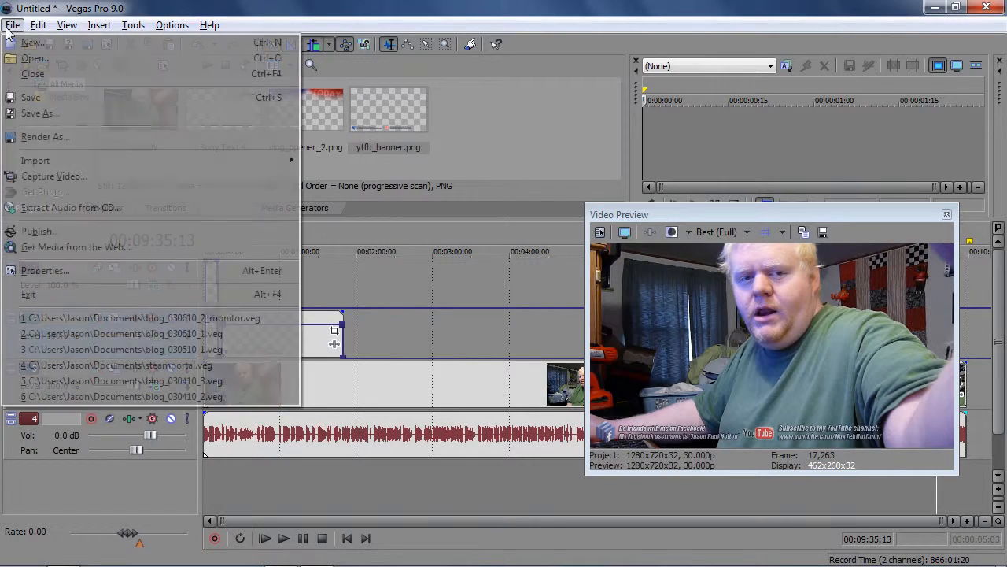
click(77, 114)
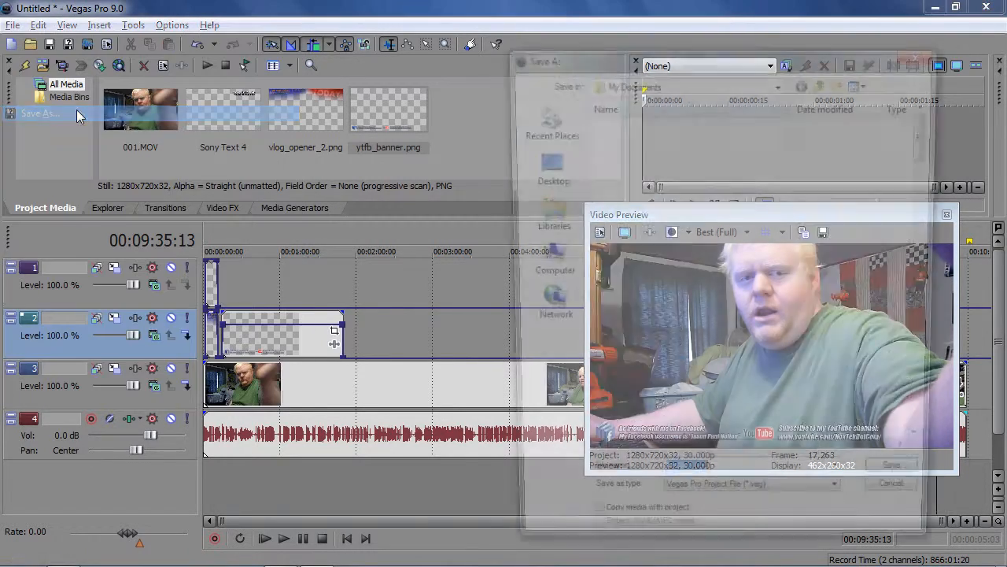
click(727, 435)
scroll(727, 436, down, 20)
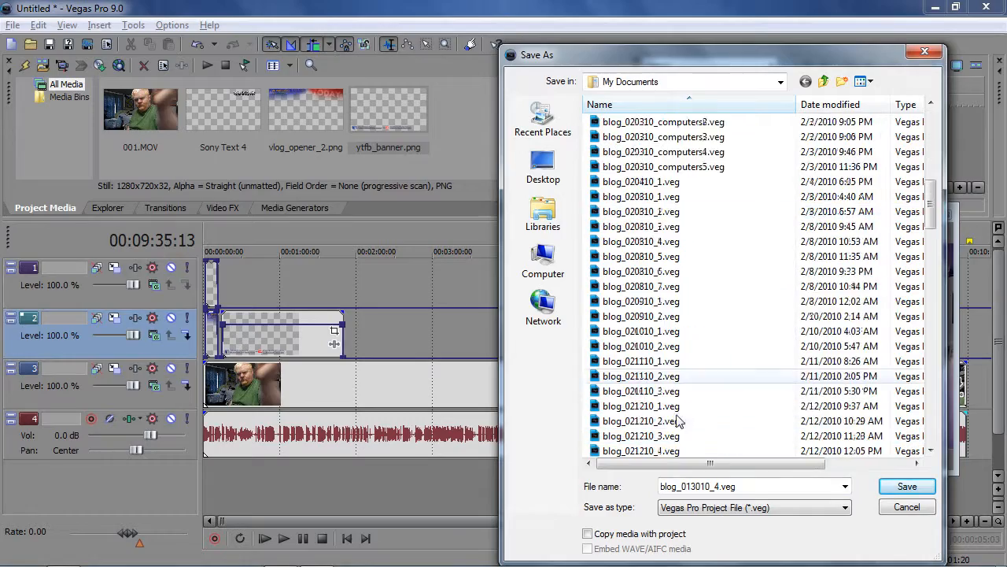
scroll(668, 423, down, 4)
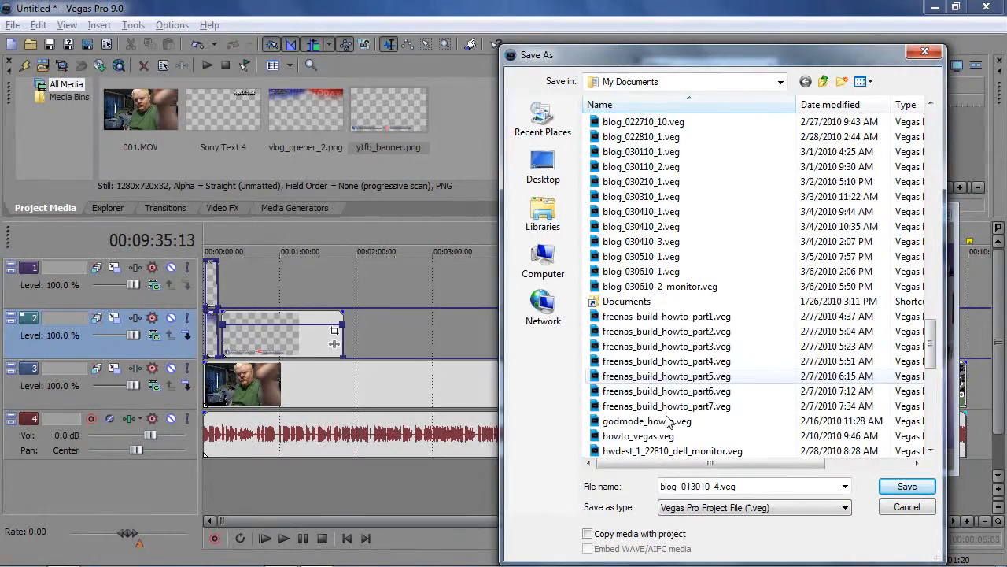
scroll(666, 418, up, 3)
click(639, 362)
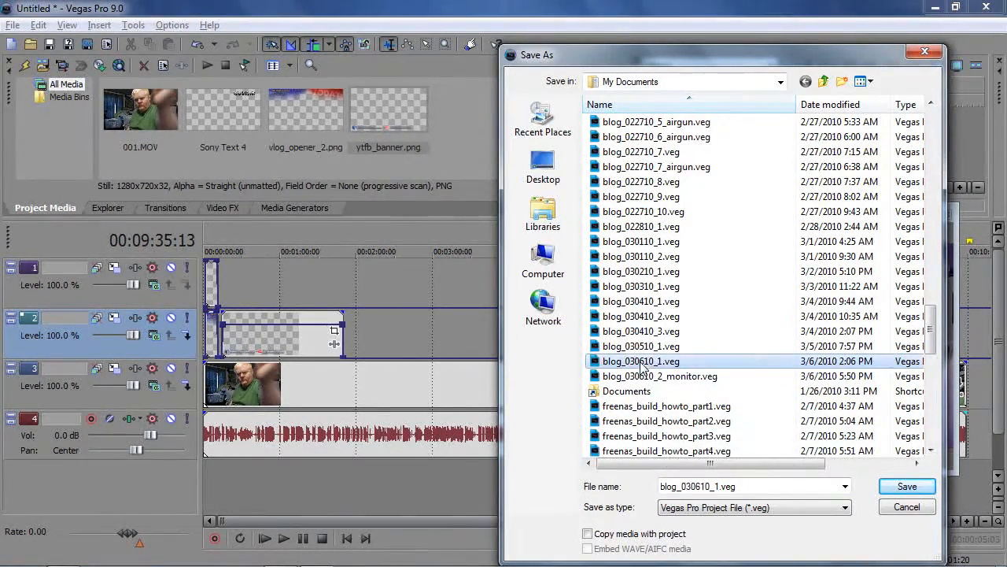
click(682, 486)
click(682, 486)
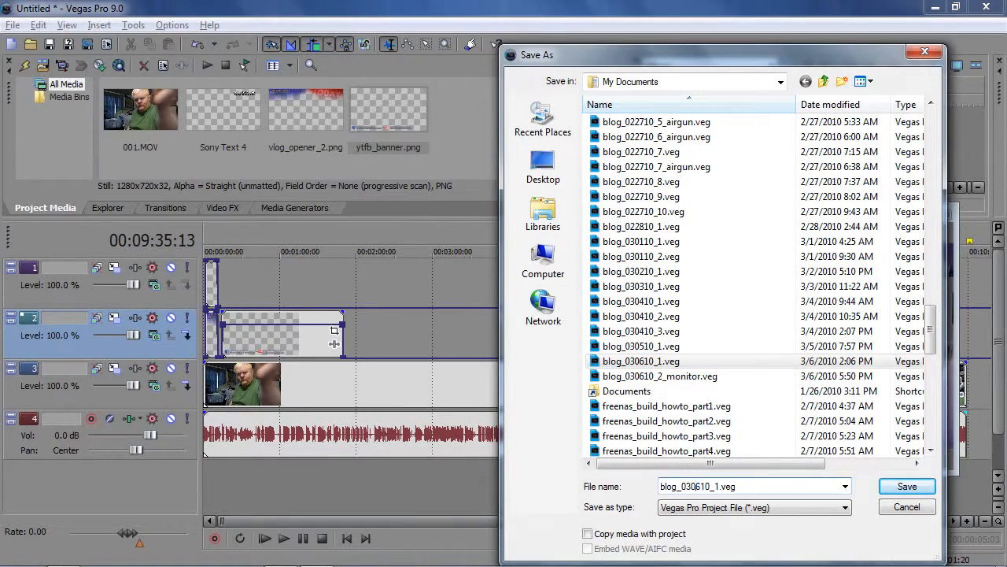
key(Delete)
text(7)
key(Return)
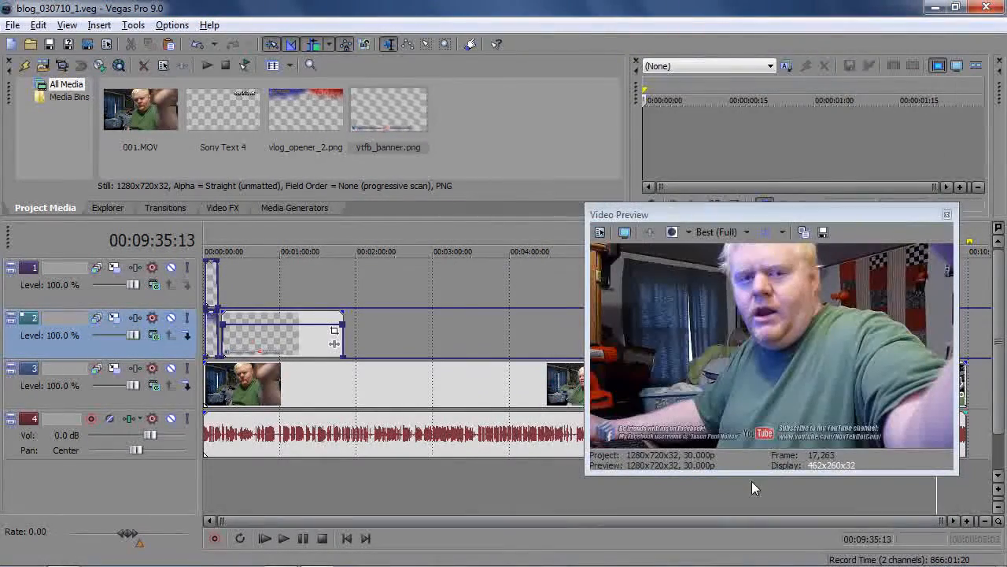
Open the Render As settings and choose Windows Media Video V11 (*.wmv) with the 1 Mbps HD 720-30p Video For Web (LOW) template.
click(14, 29)
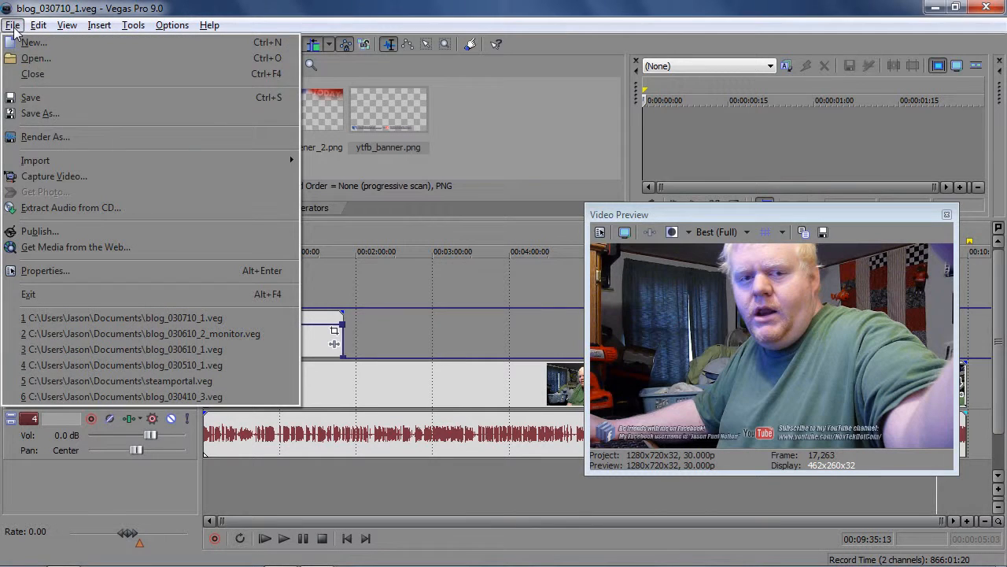
click(75, 138)
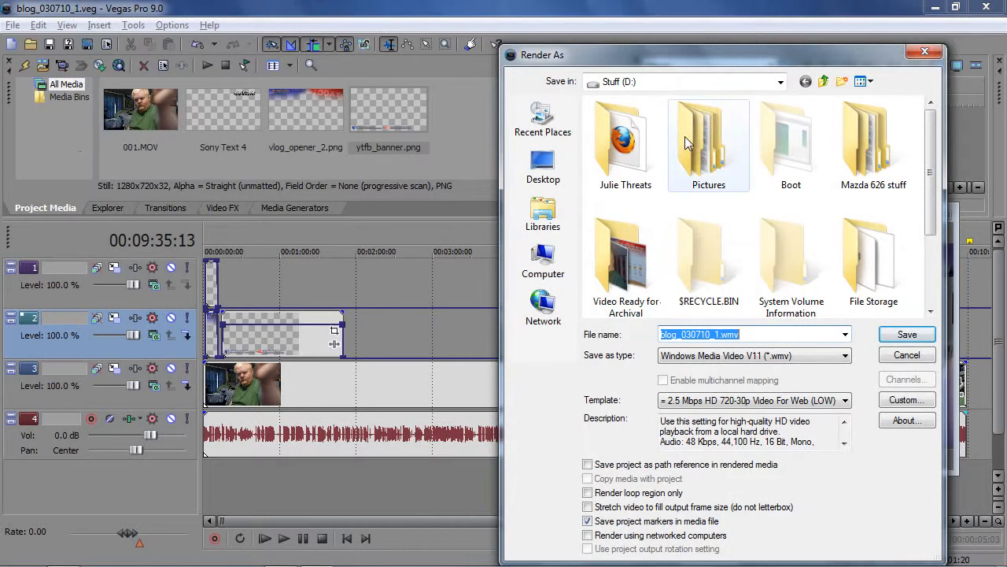
drag(704, 56, 459, 35)
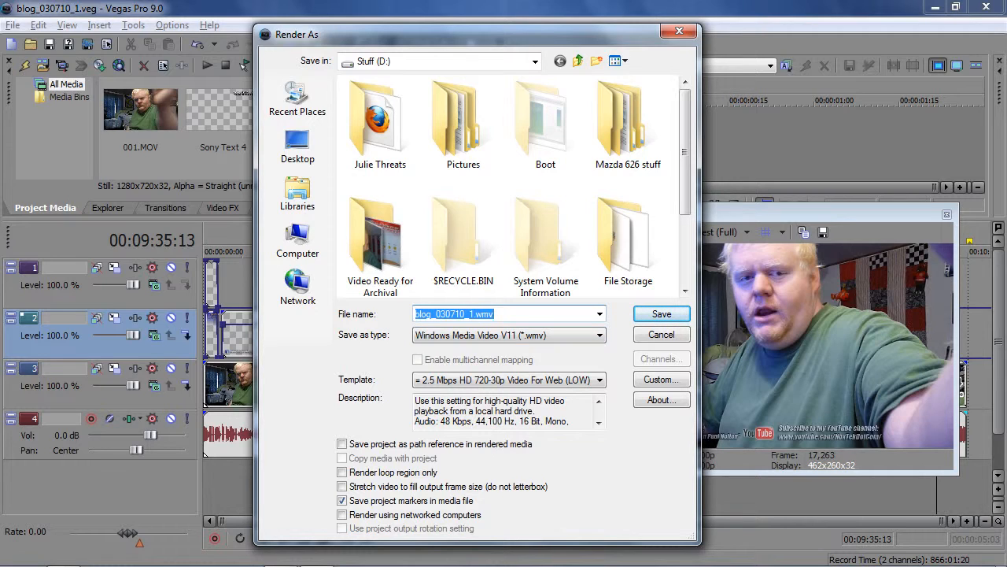
click(494, 339)
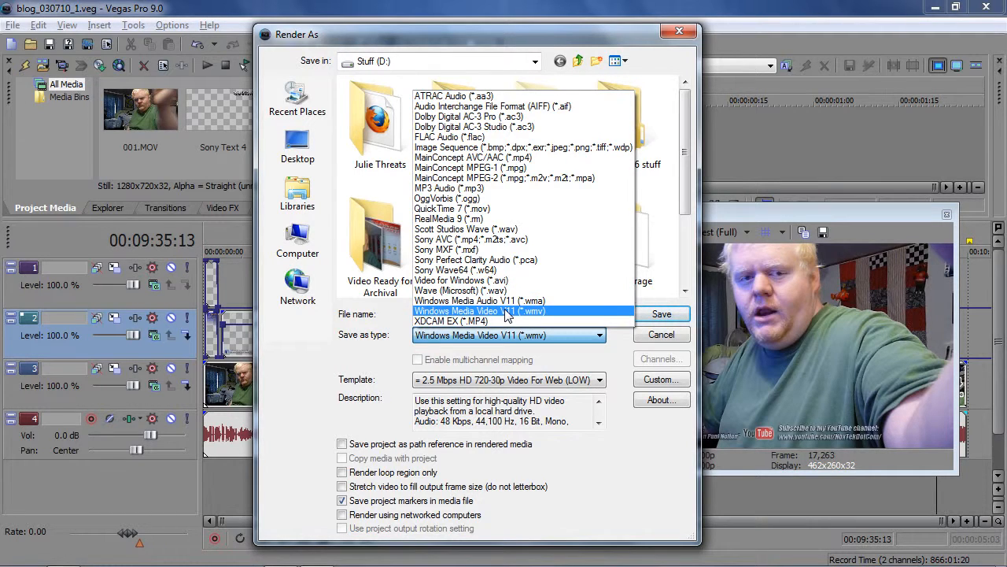
click(506, 314)
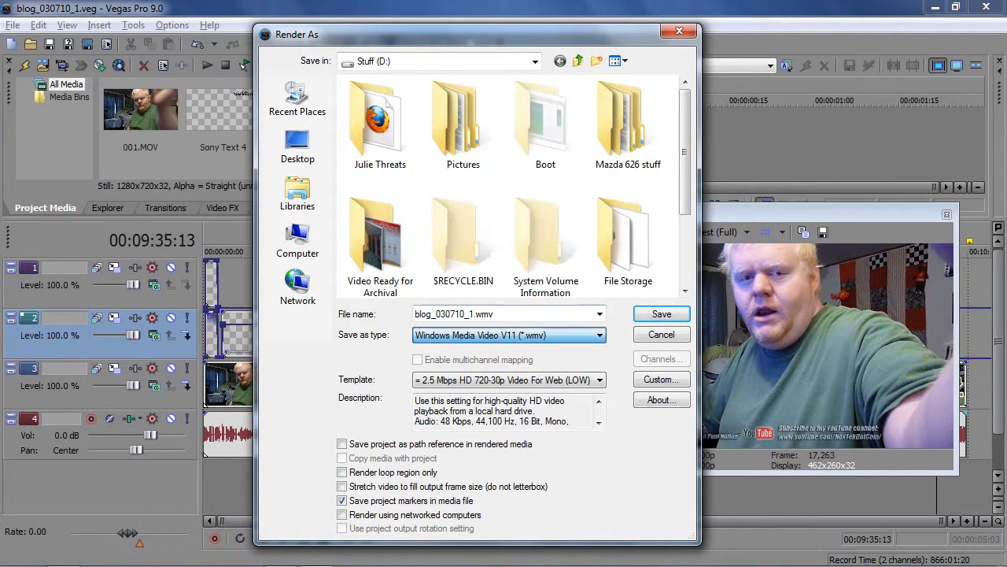
click(493, 337)
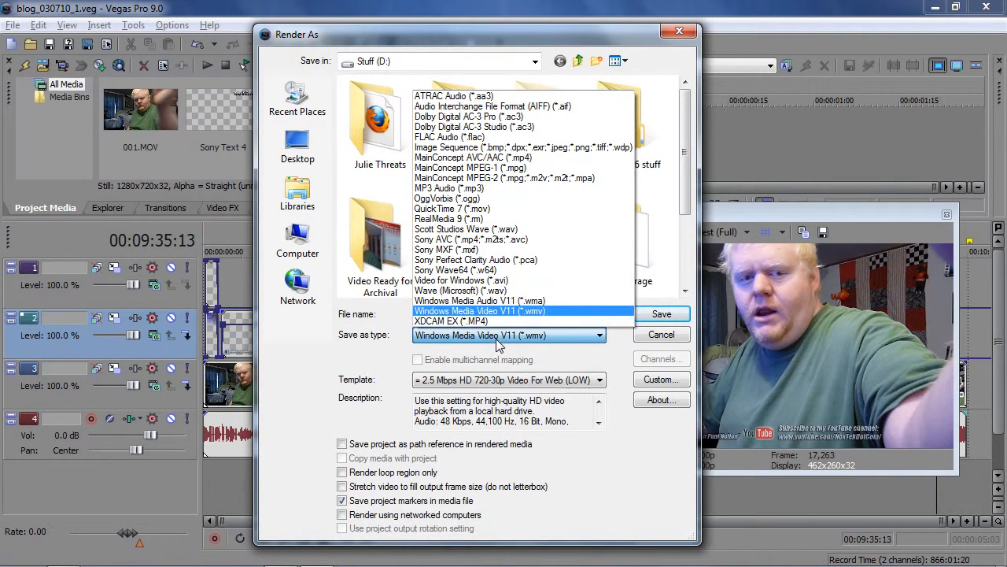
click(512, 312)
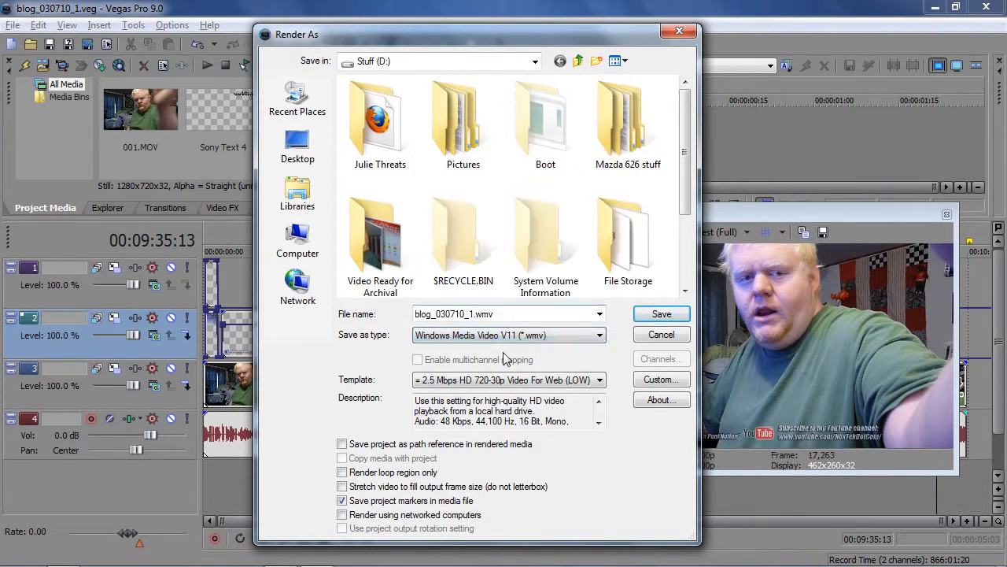
click(476, 382)
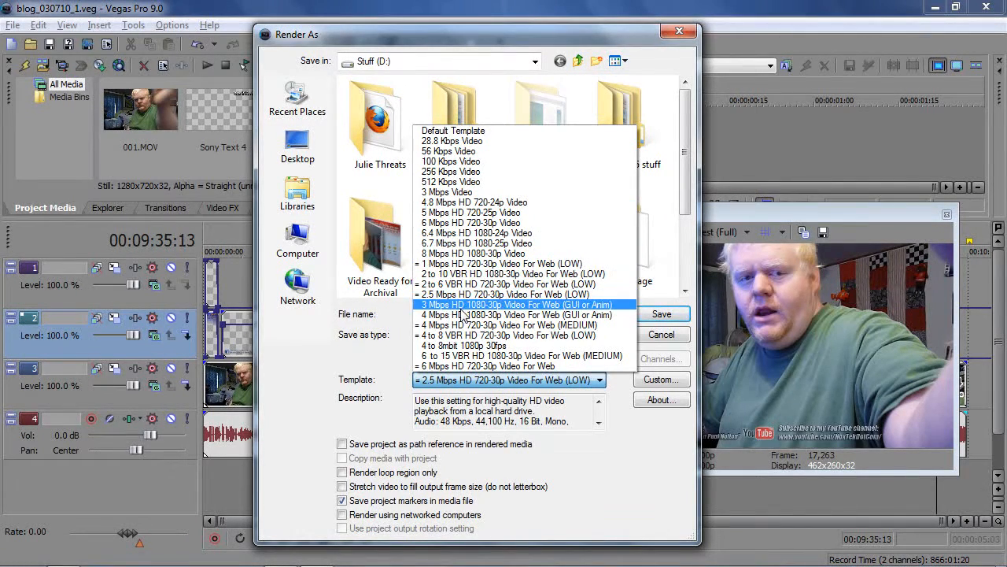
click(477, 267)
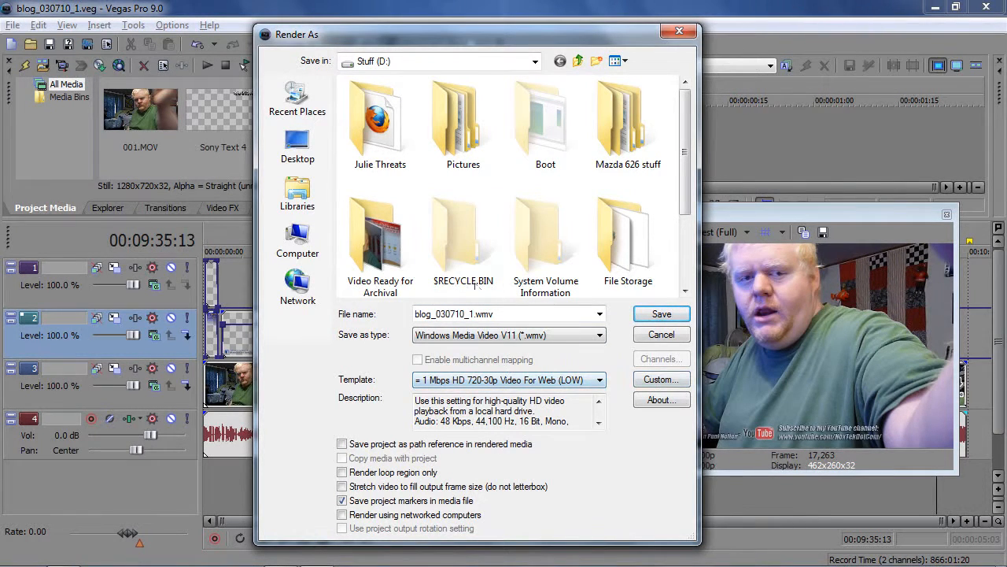
Open the template's custom settings and choose Windows Media Audio 9.2 with 48 kbps, 44 kHz, mono (A/V) CBR for the audio.
click(659, 380)
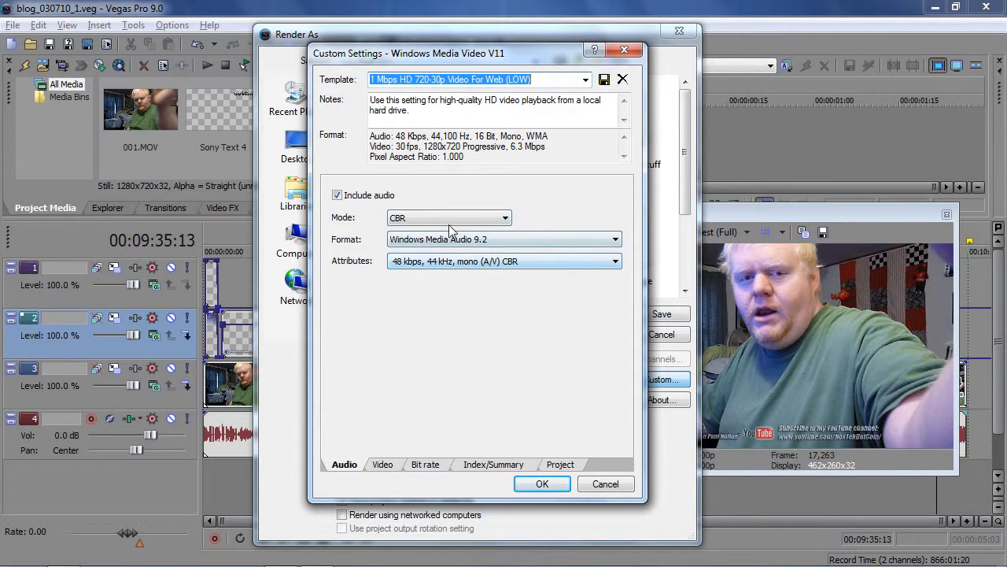
click(448, 267)
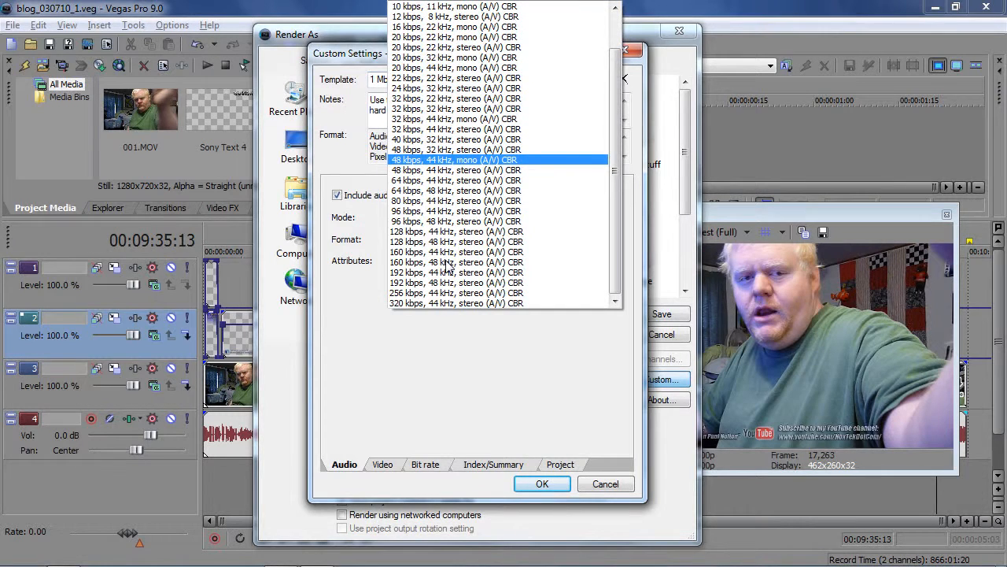
click(456, 160)
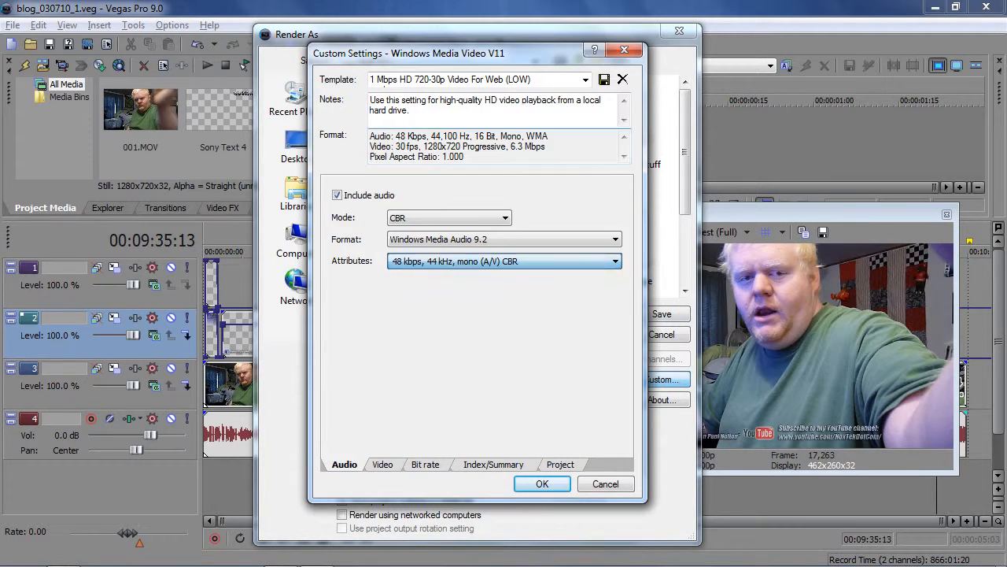
click(472, 267)
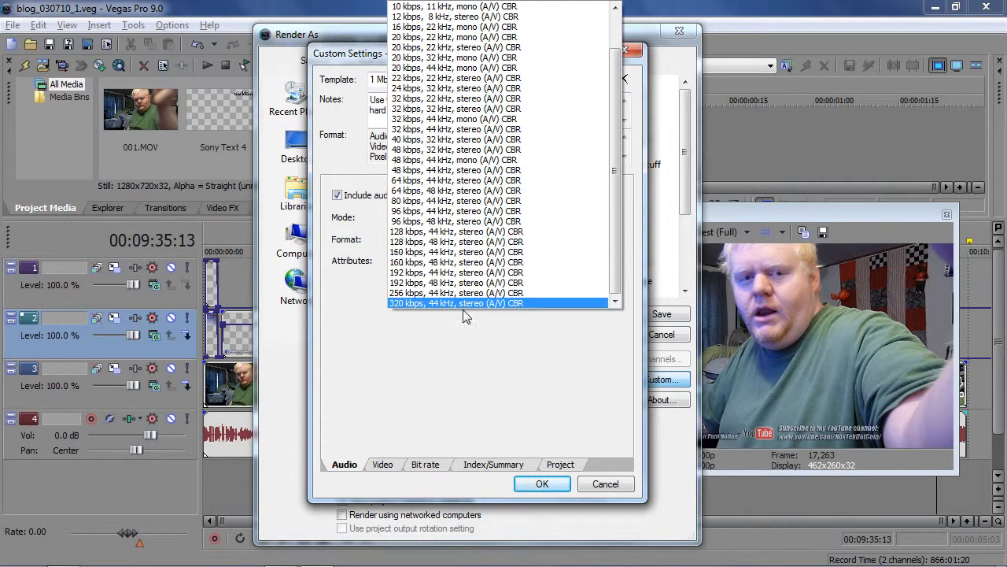
click(485, 406)
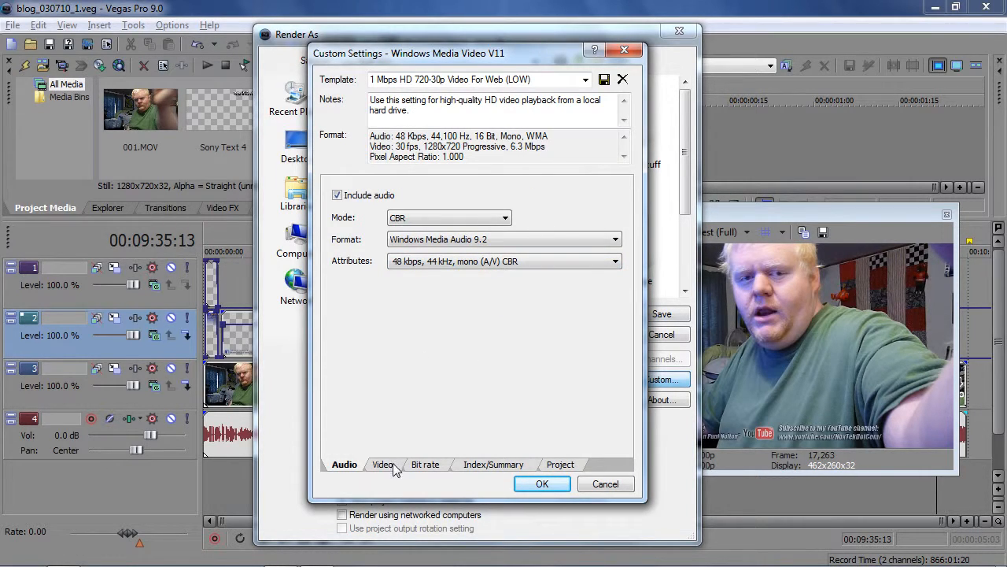
click(414, 241)
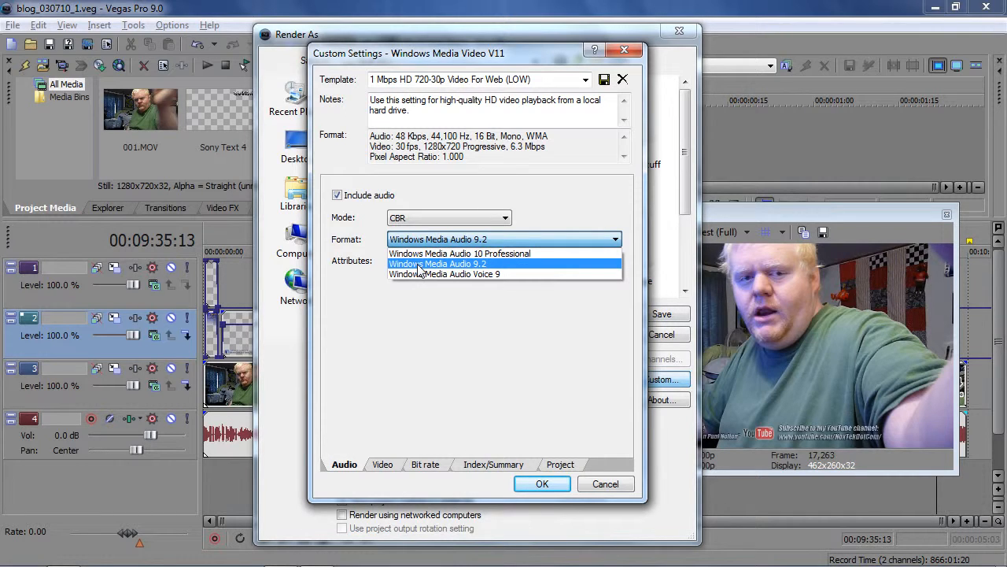
click(419, 266)
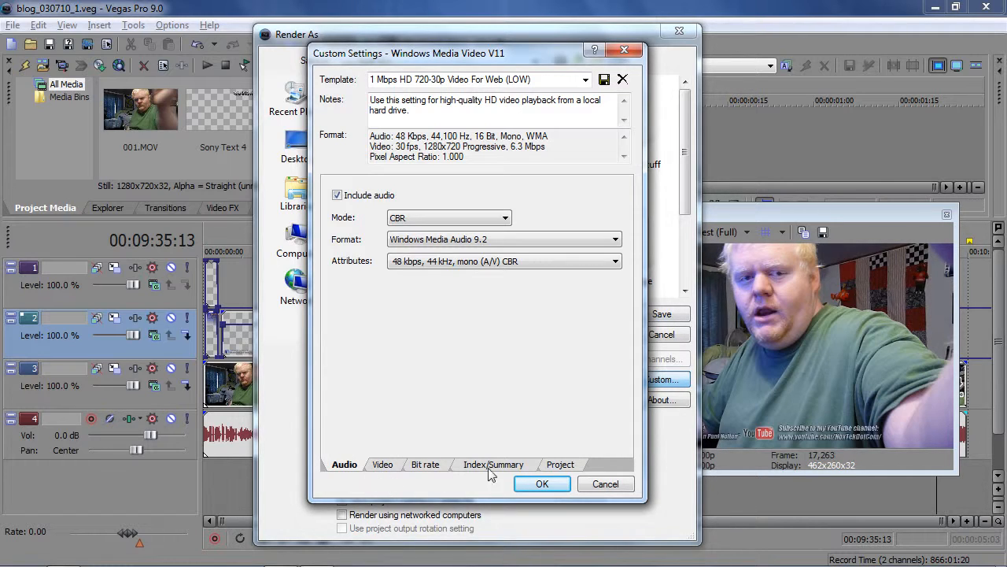
Set the custom video encoding to CBR mode with the Windows Media Video 9 Advanced Profile format.
click(380, 465)
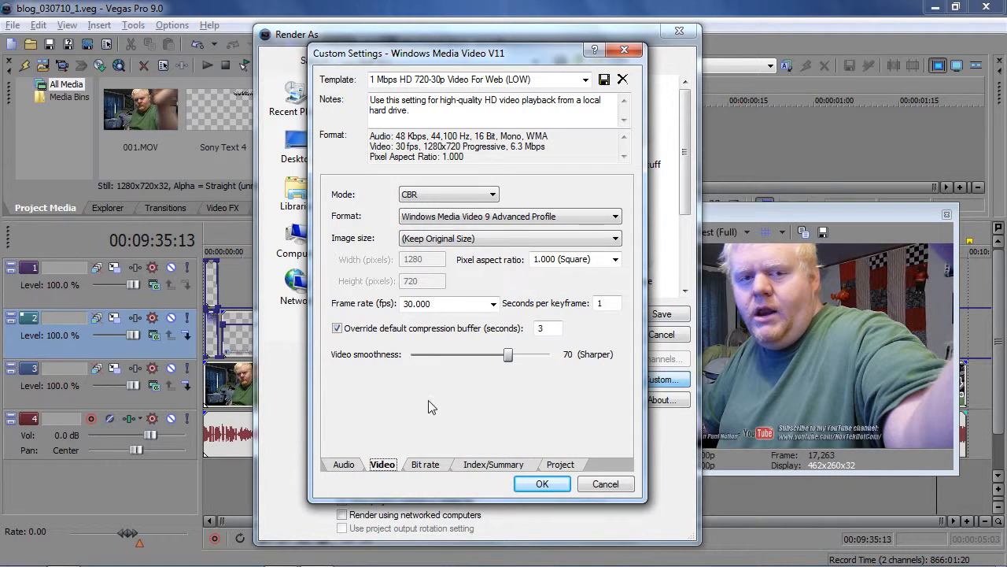
click(484, 198)
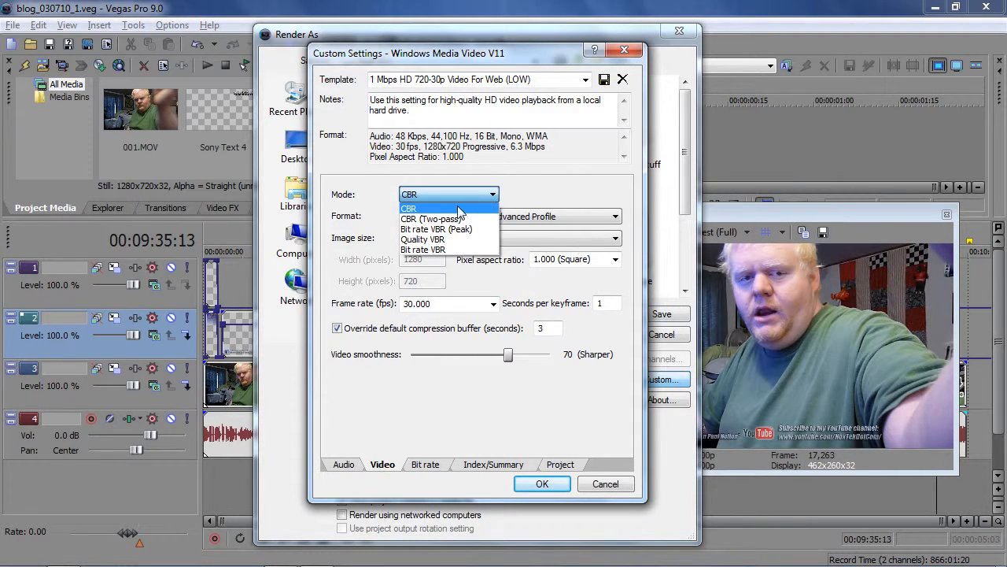
click(458, 209)
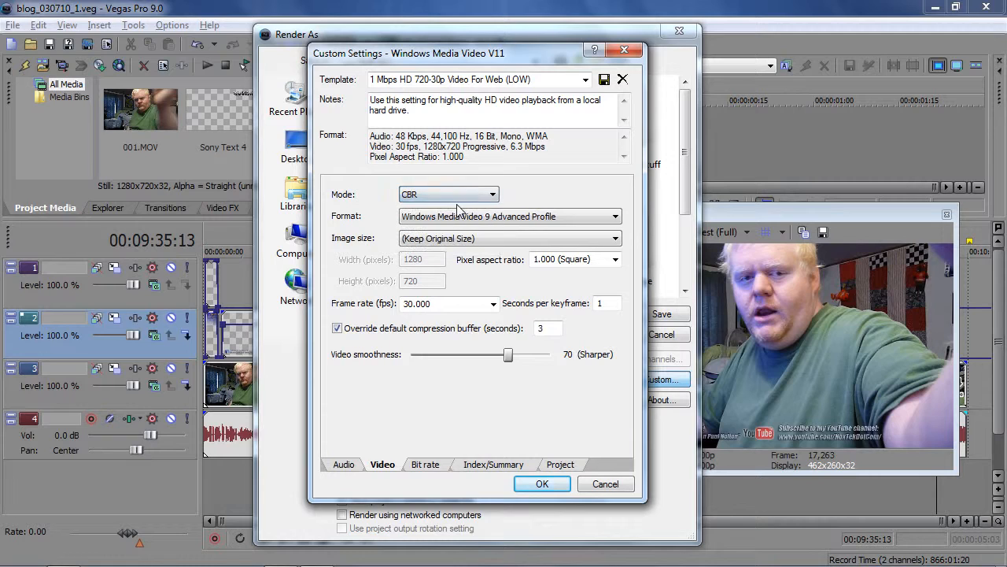
click(495, 222)
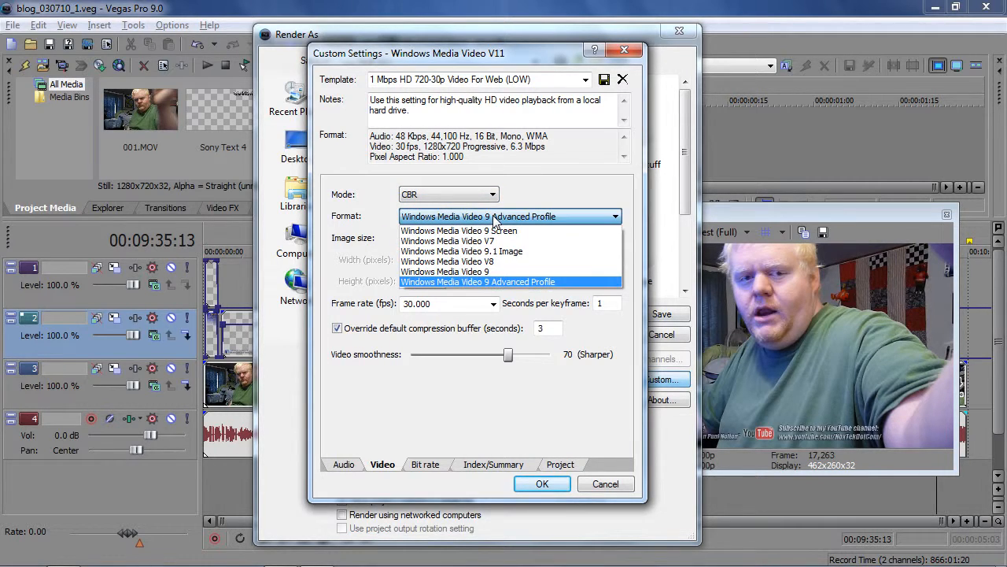
click(484, 271)
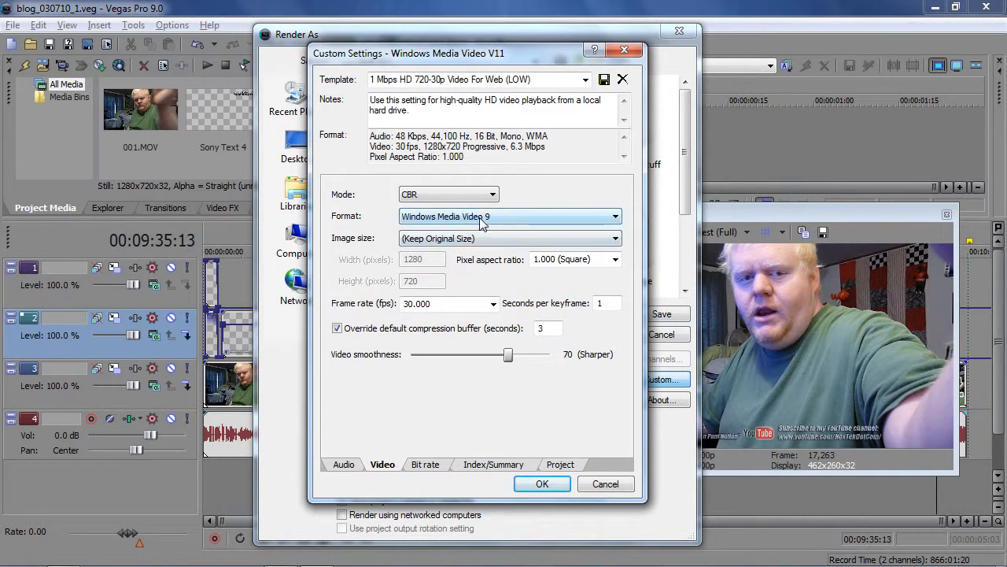
click(484, 223)
click(485, 282)
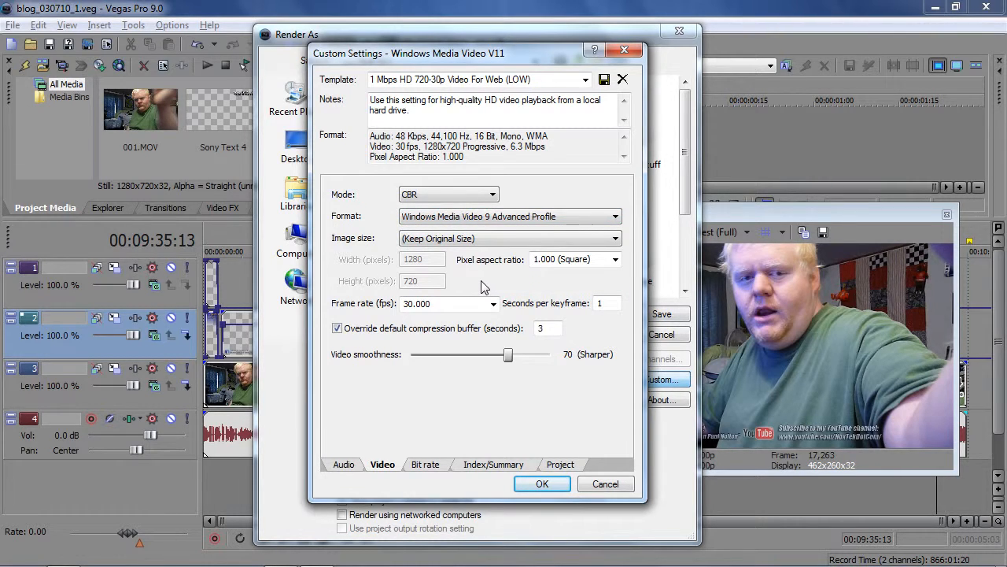
Try the (Custom) image size for the rendered video.
click(463, 240)
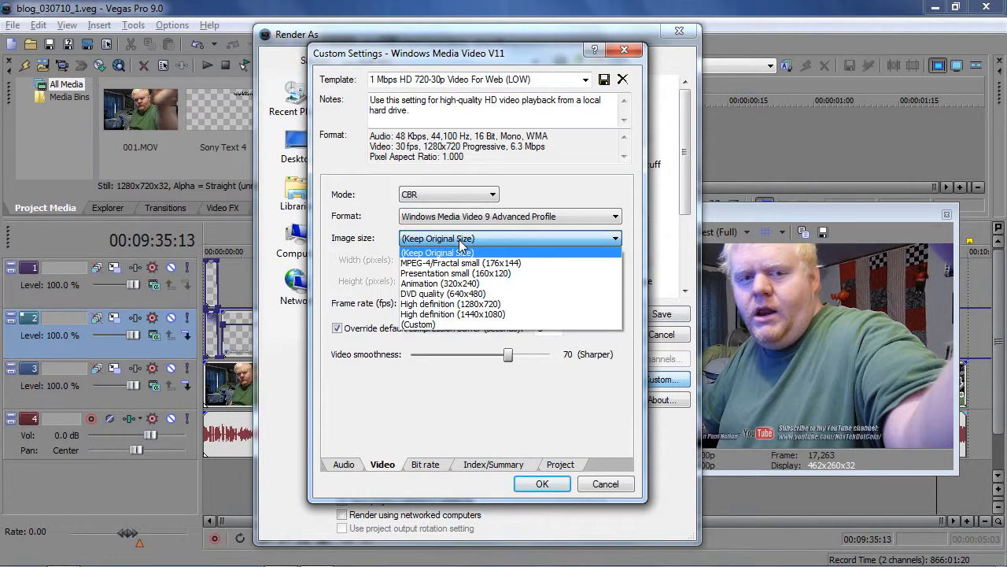
key(Down)
key(Down)
key(Down)
key(Down)
key(Down)
key(Down)
key(Down)
key(Return)
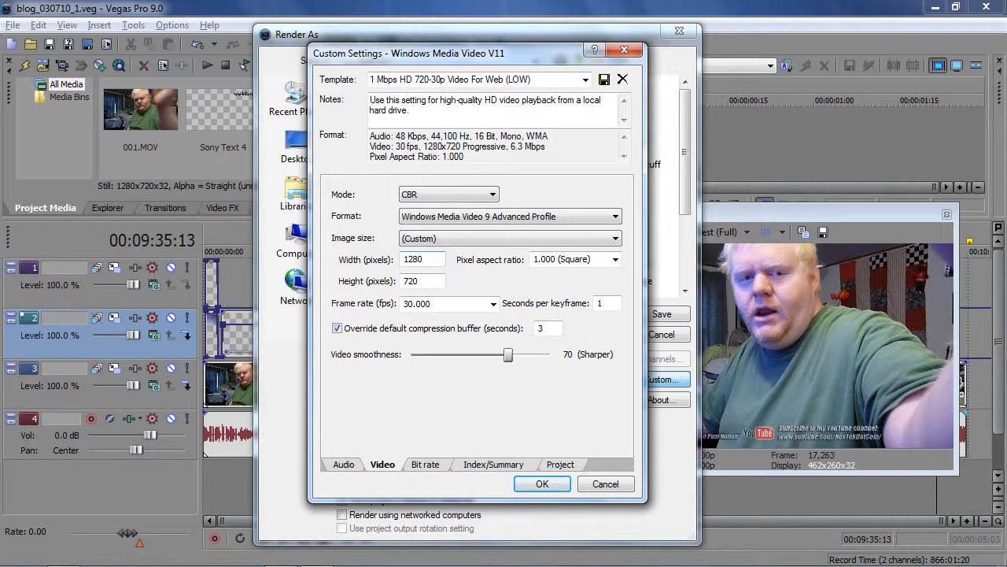
Set the video image size to (Keep Original Size) and the frame rate to 30.000 fps.
click(478, 238)
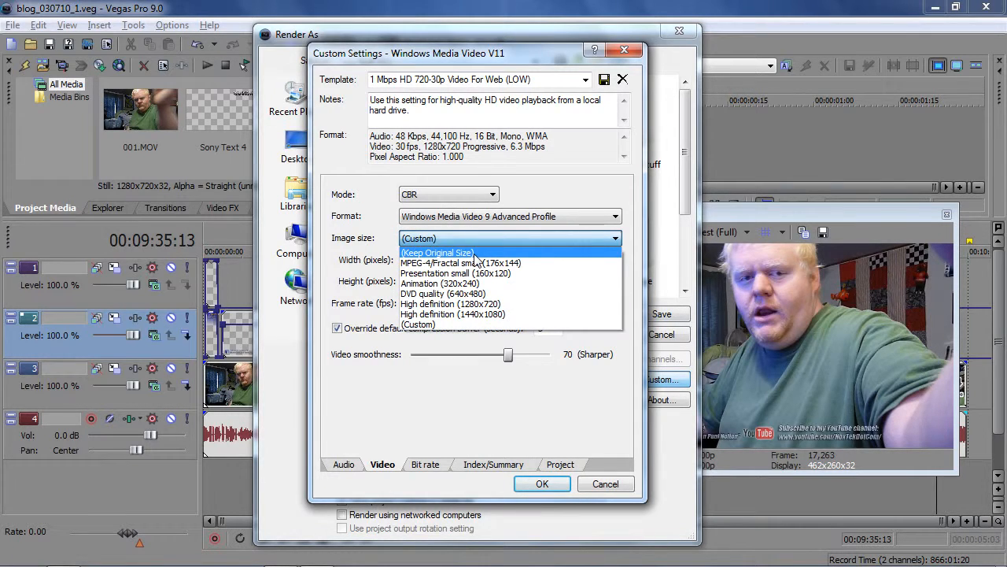
click(476, 252)
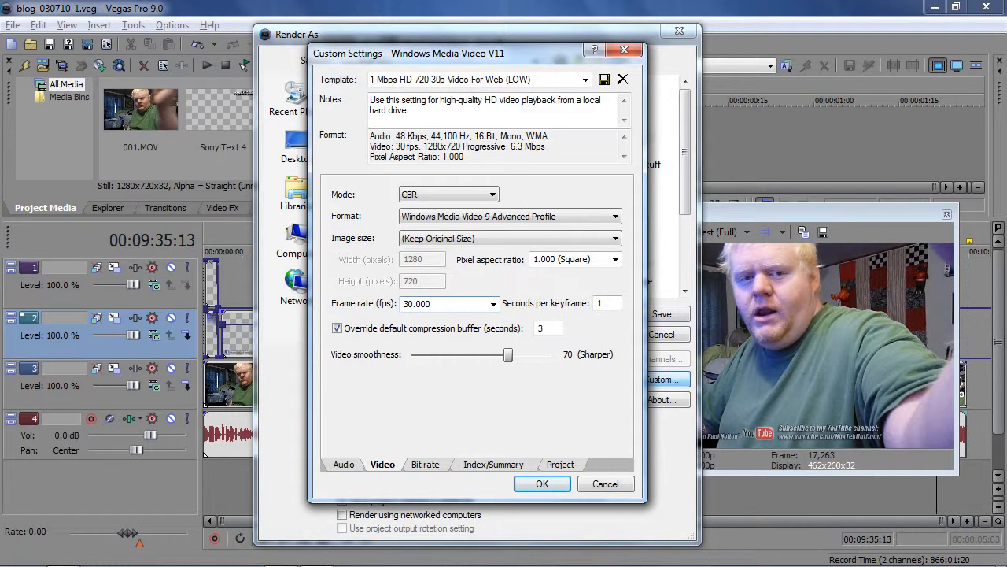
click(494, 303)
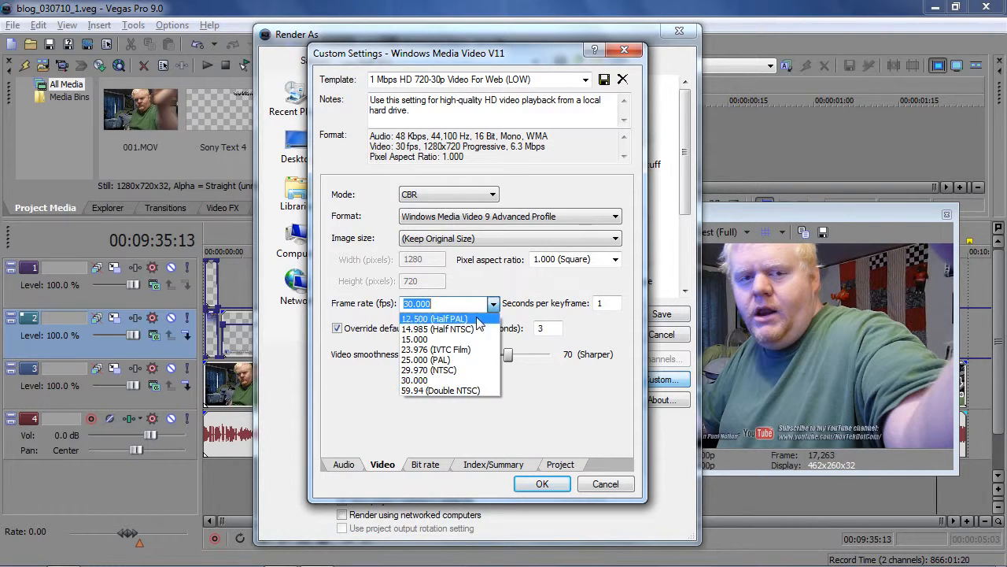
click(447, 380)
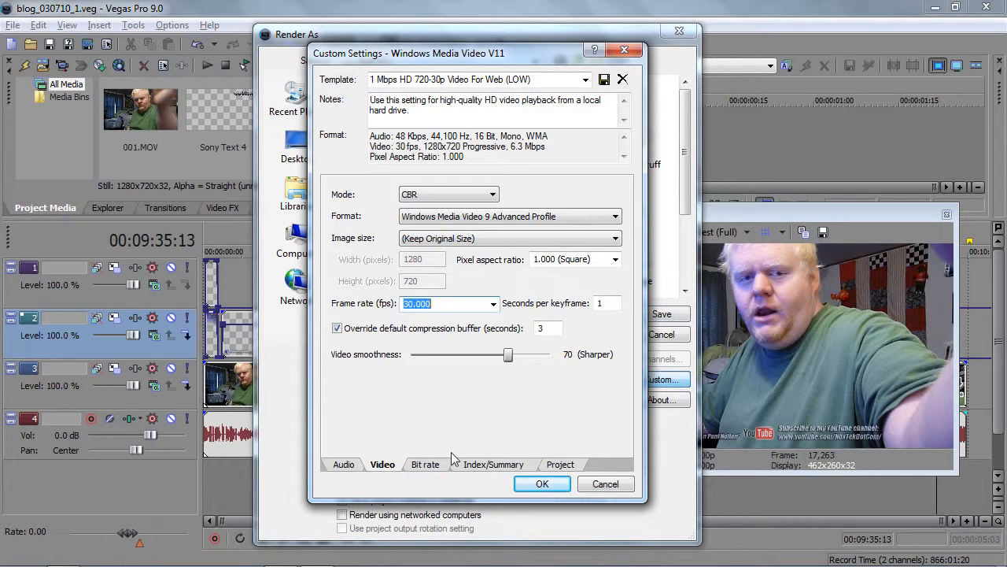
Try 6 as the Internet/LAN target bit rate, and set it back to 1 M.
click(425, 465)
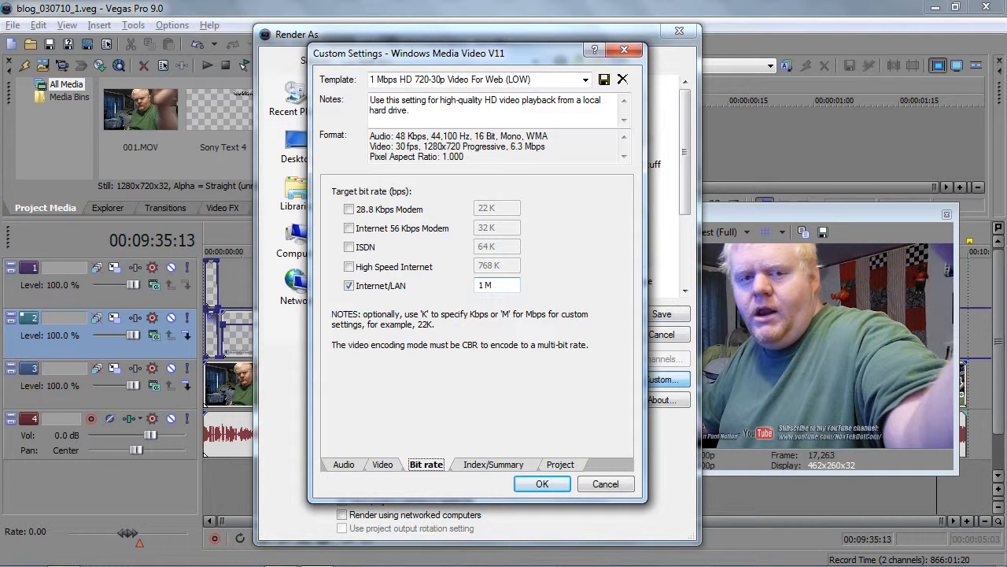
double_click(480, 285)
text(6)
click(480, 284)
key(Delete)
key(Delete)
text(1)
Check the index and summary settings, and set the video rendering quality to Good.
click(493, 465)
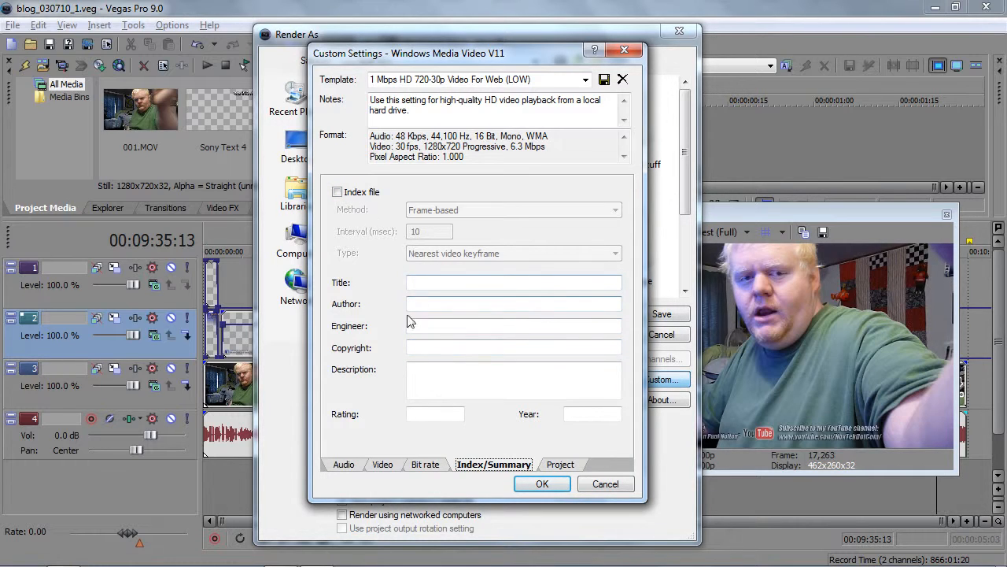
click(569, 466)
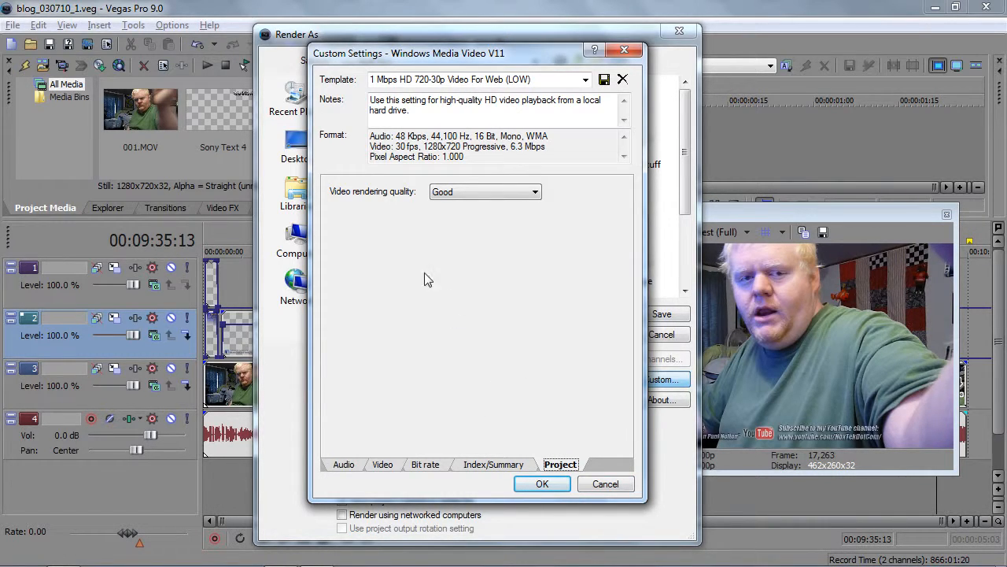
click(535, 192)
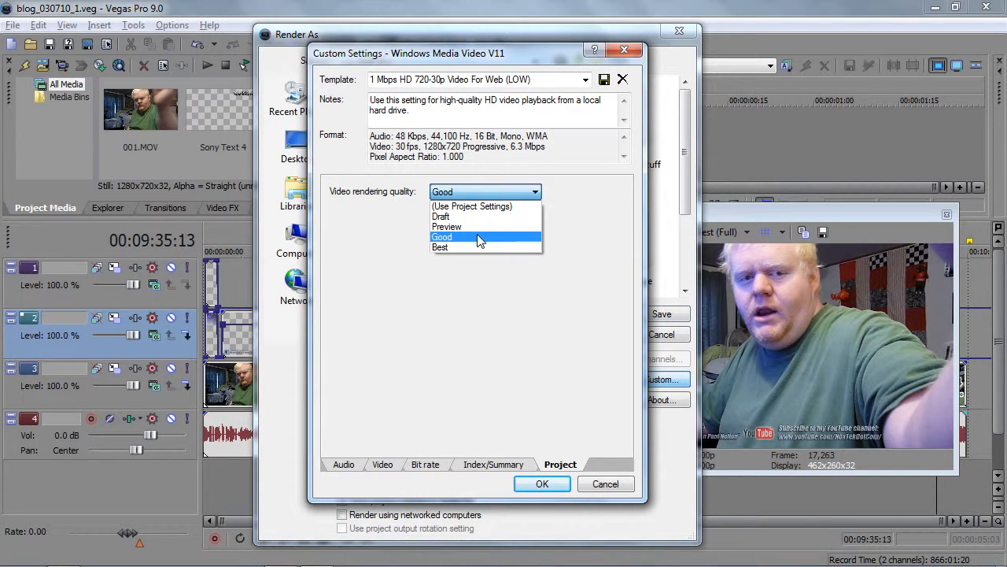
click(480, 236)
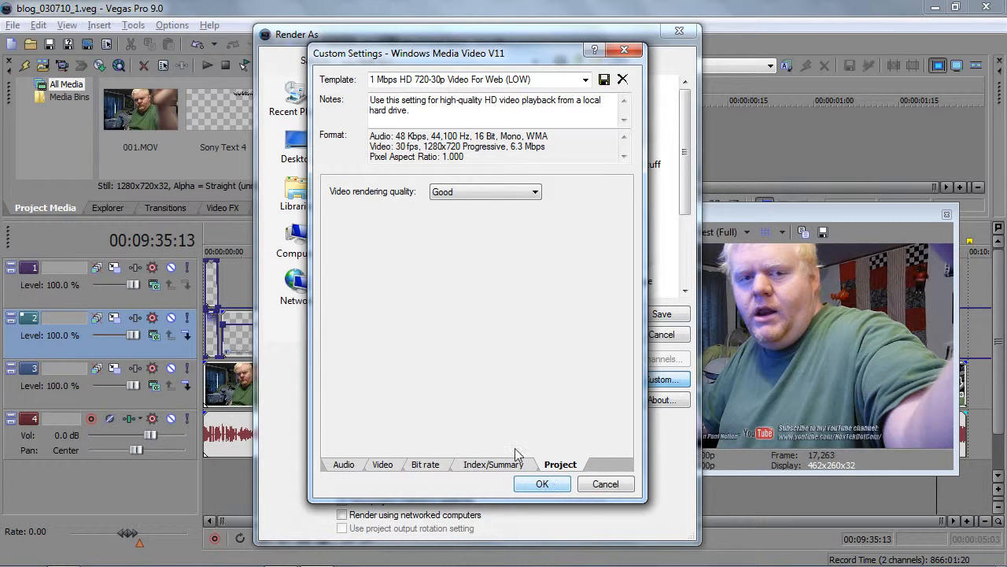
Review the bit rate, audio settings and template name once more, and accept the custom settings.
click(483, 467)
click(421, 464)
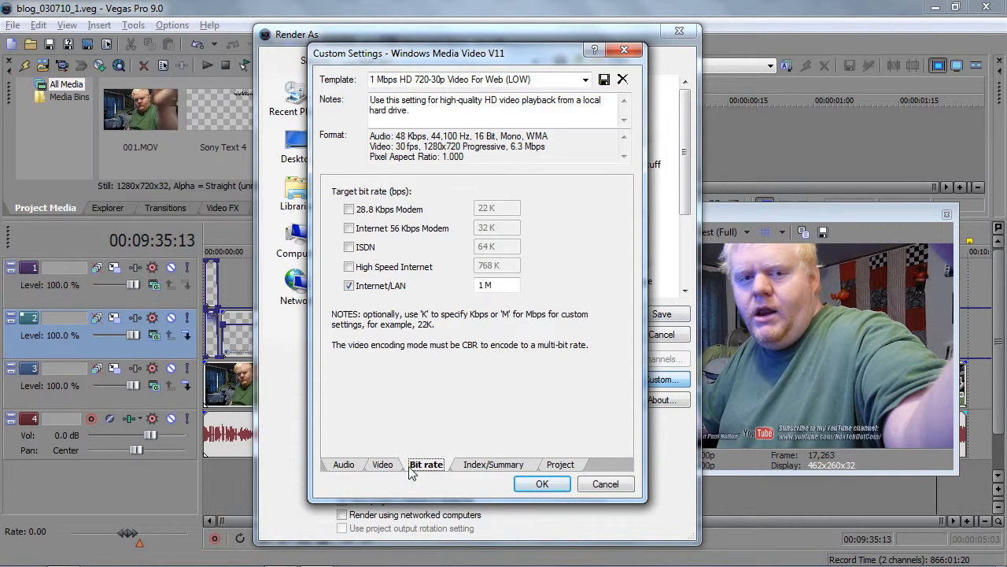
click(346, 465)
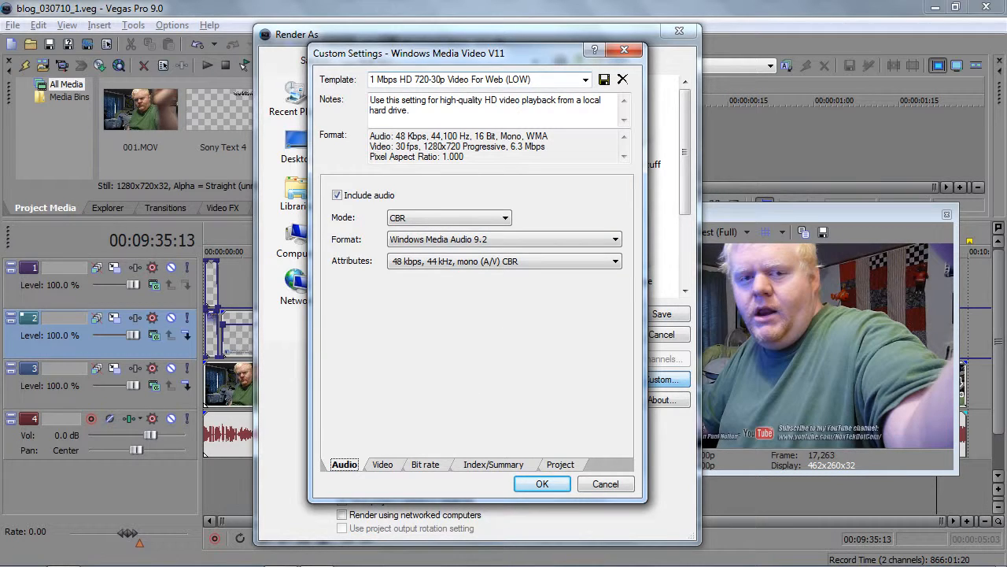
click(472, 79)
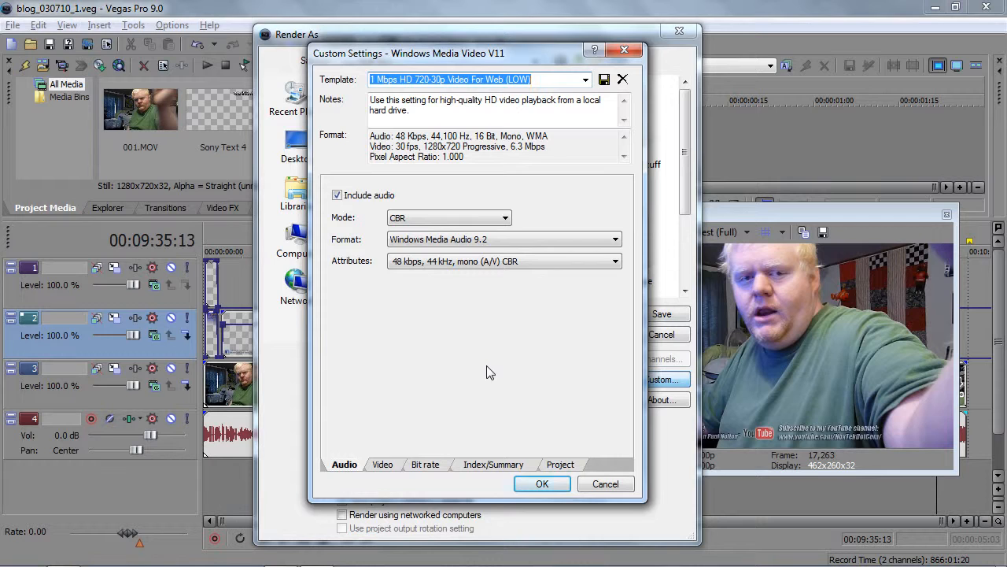
click(535, 488)
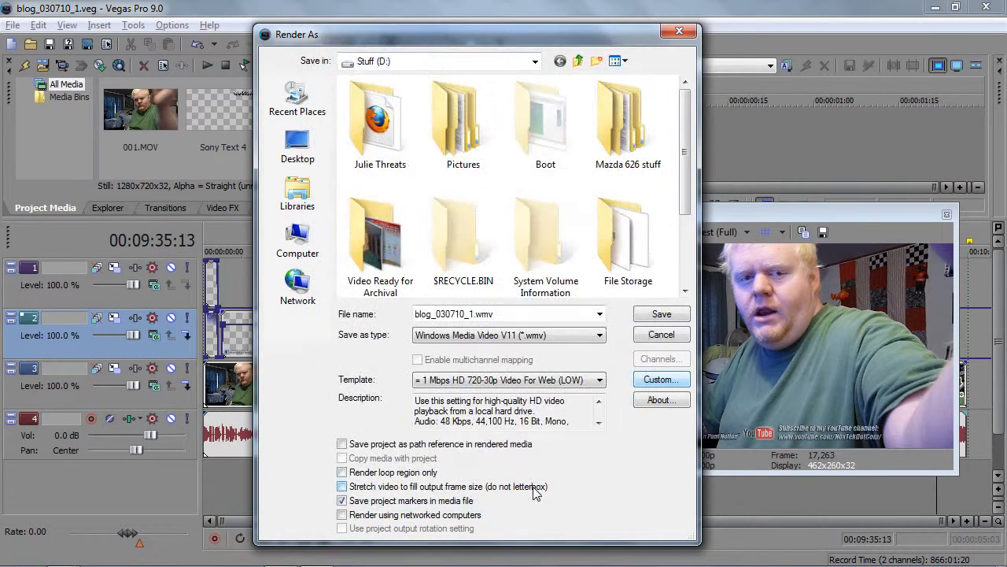
Start rendering blog_030710_1.wmv to Stuff (D:), and move the Video Preview window clear of the render progress dialog.
click(661, 314)
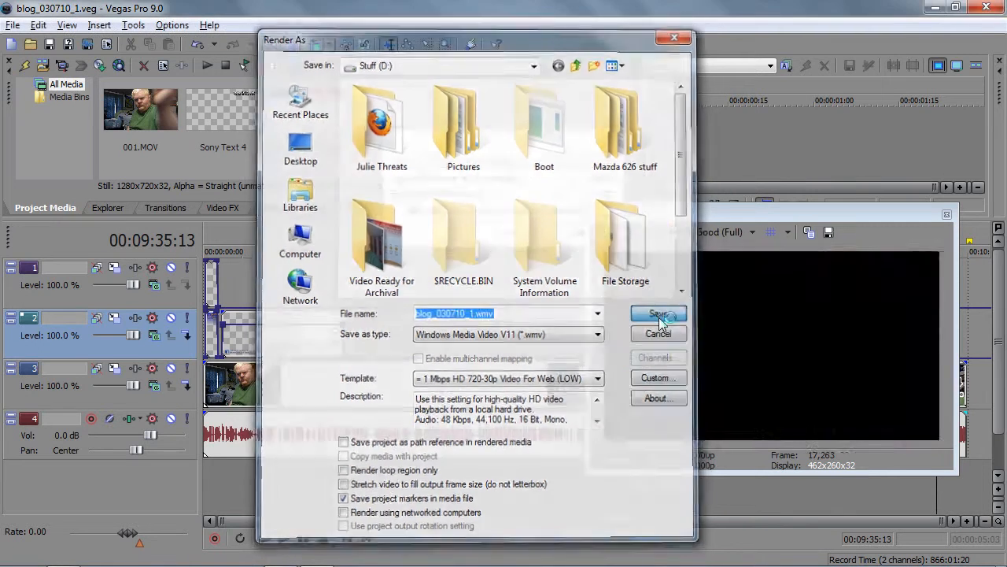
drag(649, 210, 678, 303)
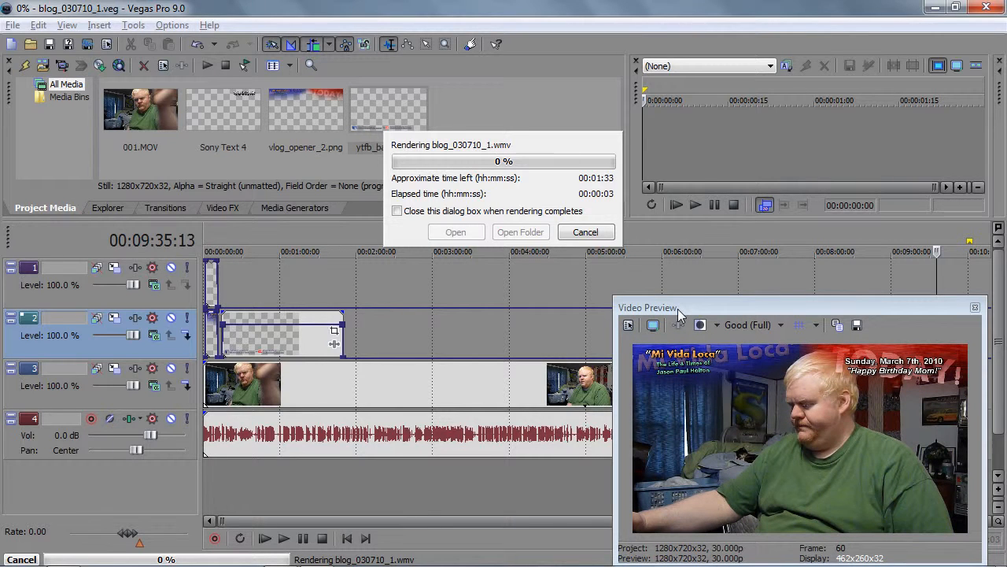